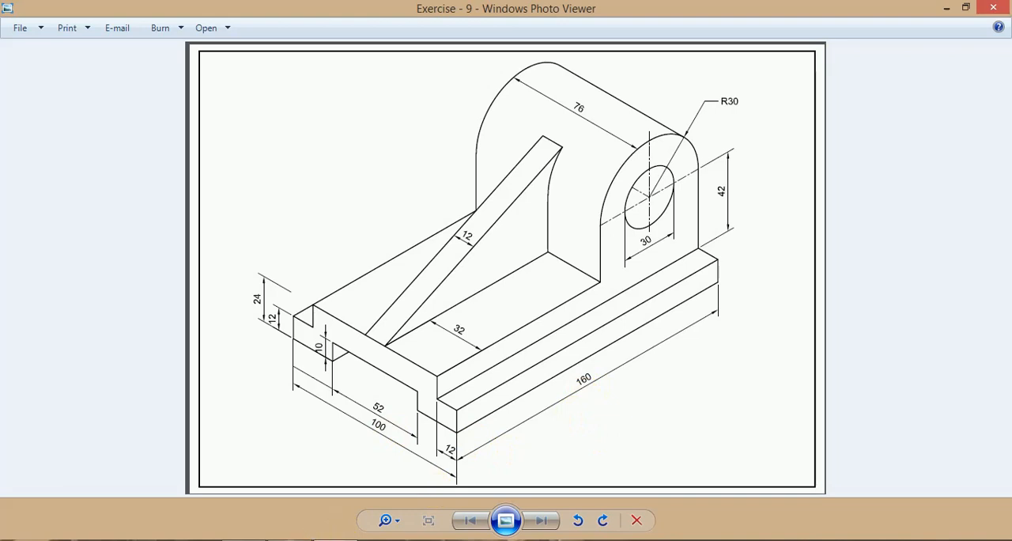
Switch to SolidWorks and create a new part document
{"action": "left_click", "coordinate": [292, 540]}
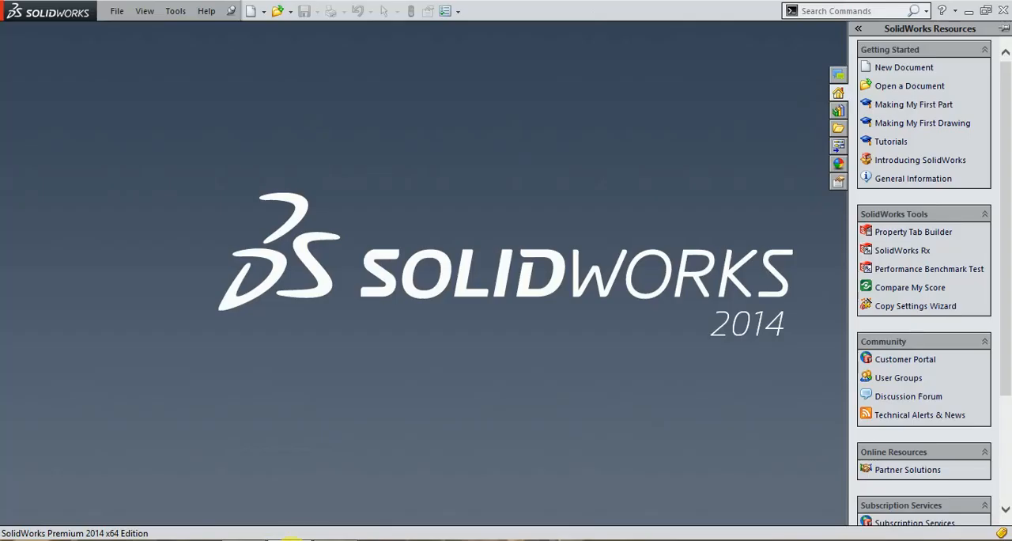
{"action": "left_click", "coordinate": [113, 16]}
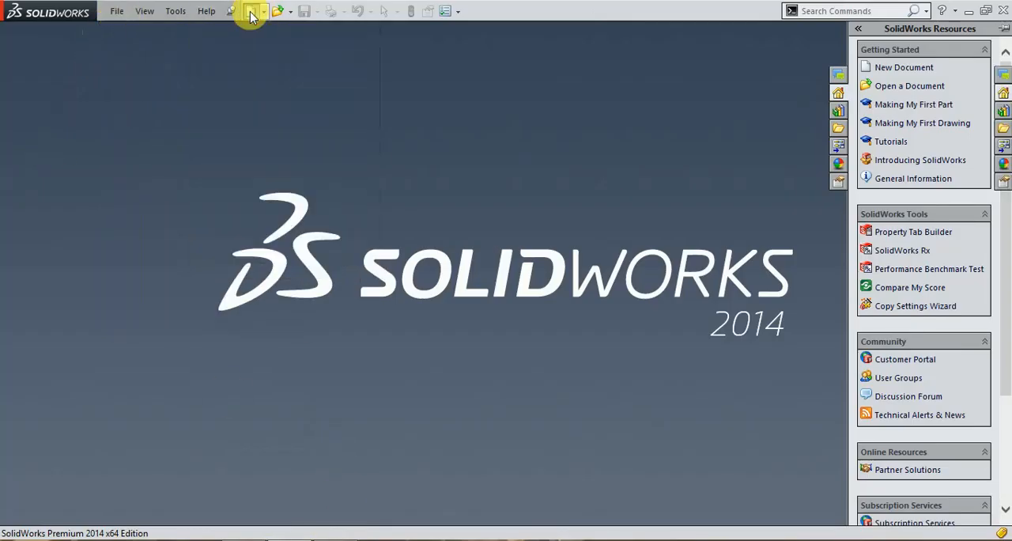
{"action": "left_click", "coordinate": [251, 14]}
{"action": "left_click", "coordinate": [551, 436]}
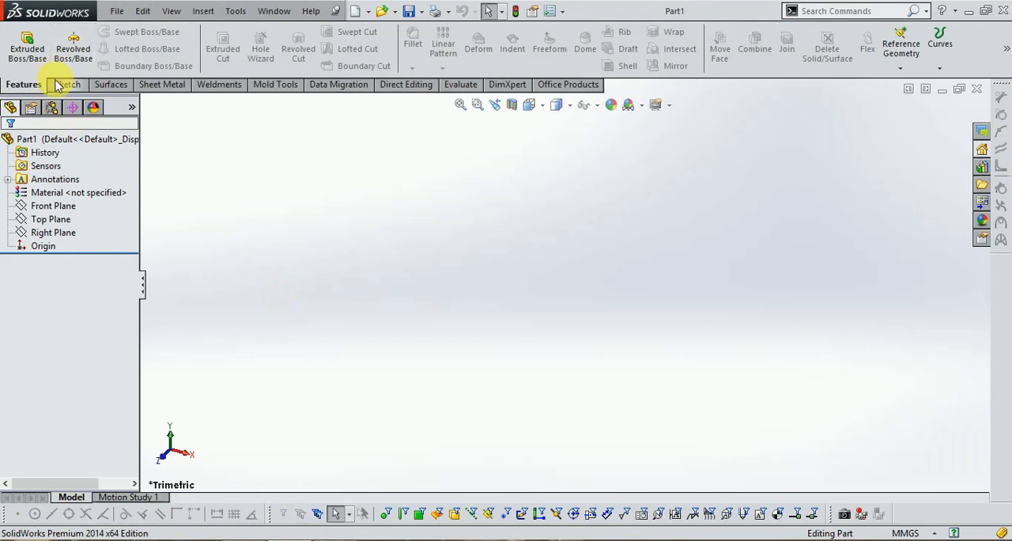
Start a sketch on the Top Plane and draw a rectangle about 66 mm by 195 mm around the origin
{"action": "left_click", "coordinate": [66, 83]}
{"action": "left_click", "coordinate": [24, 46]}
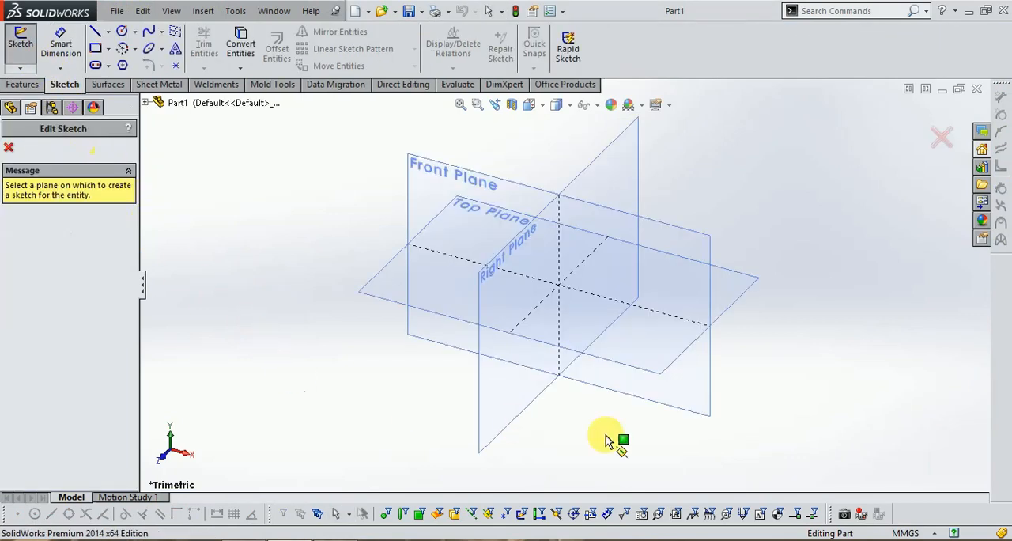
{"action": "left_click", "coordinate": [664, 377]}
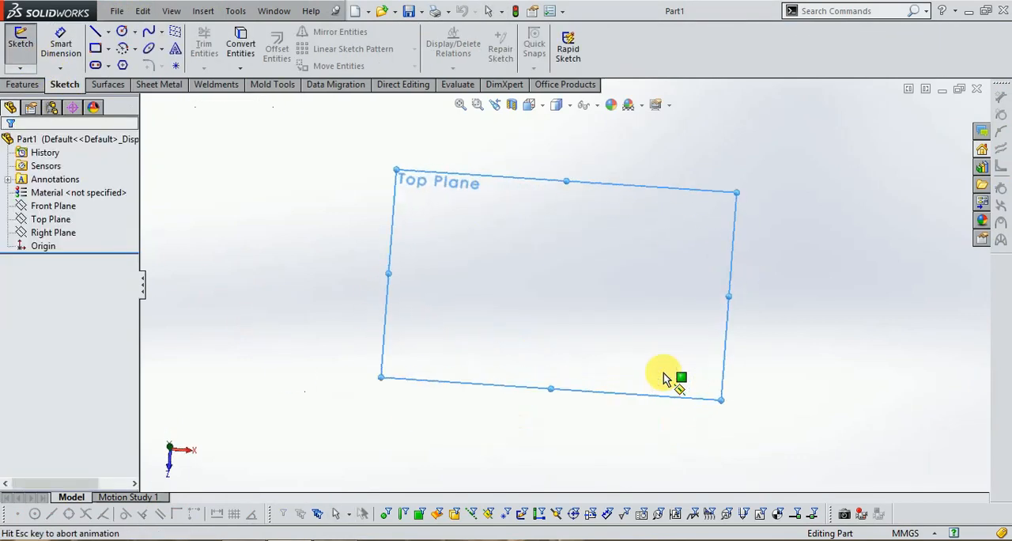
{"action": "left_click", "coordinate": [94, 48]}
{"action": "mouse_move", "coordinate": [507, 146]}
{"action": "left_mouse_down"}
{"action": "mouse_move", "coordinate": [527, 301]}
{"action": "mouse_move", "coordinate": [636, 399]}
{"action": "left_mouse_up"}
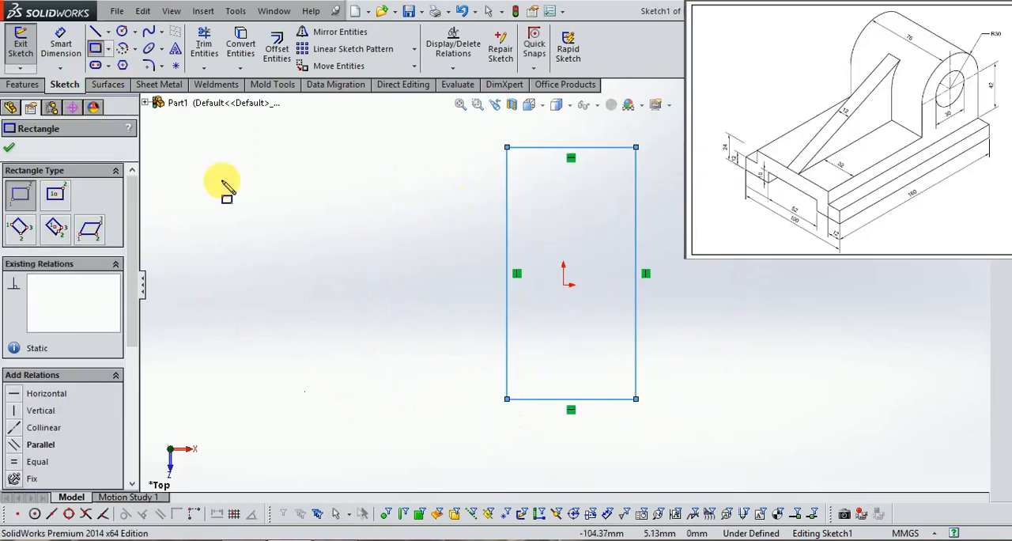
Dimension the rectangle 100 mm wide and 160 mm long
{"action": "left_click", "coordinate": [60, 45]}
{"action": "left_click", "coordinate": [544, 401]}
{"action": "left_click", "coordinate": [560, 445]}
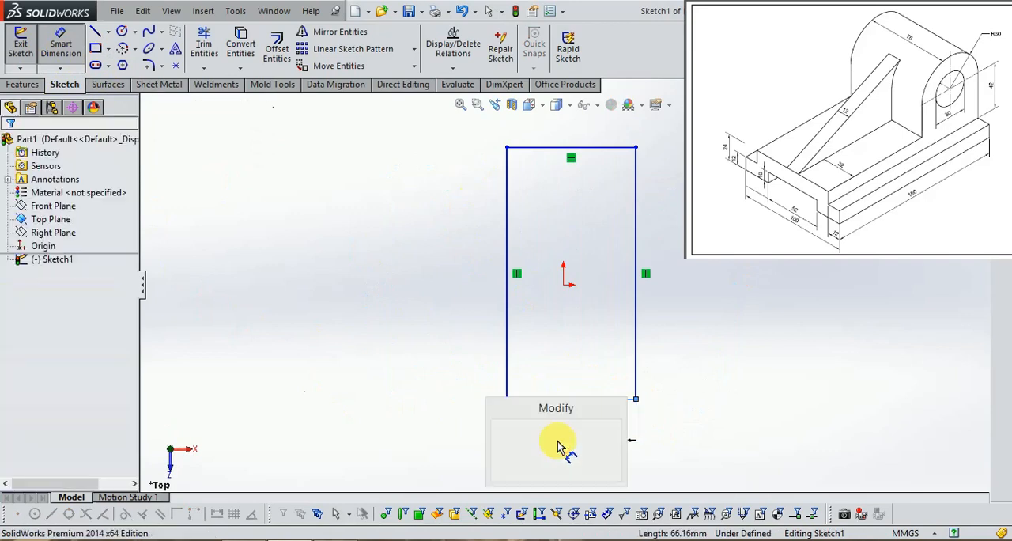
{"action": "type", "text": "100"}
{"action": "key", "text": "Return"}
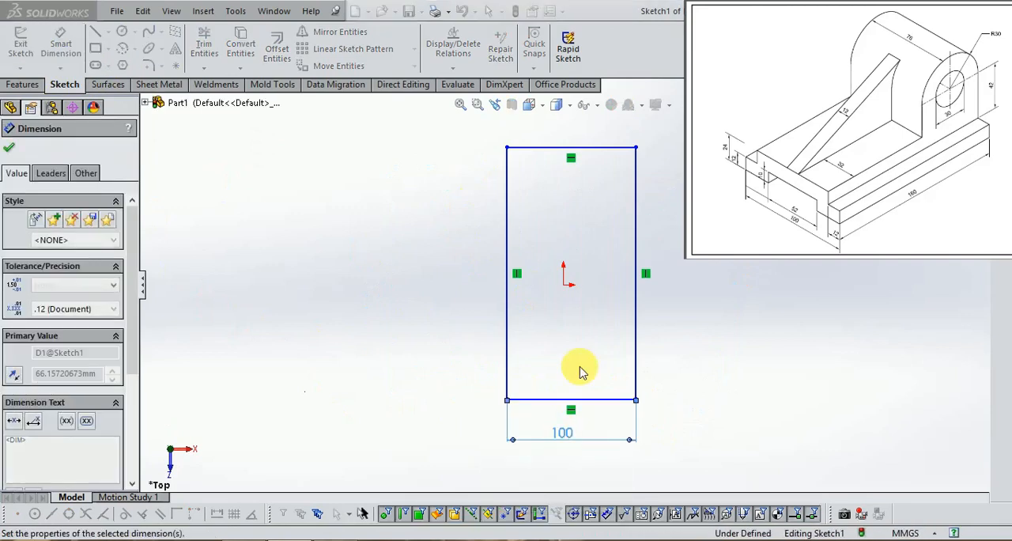
{"action": "left_click", "coordinate": [637, 194]}
{"action": "left_click", "coordinate": [680, 215]}
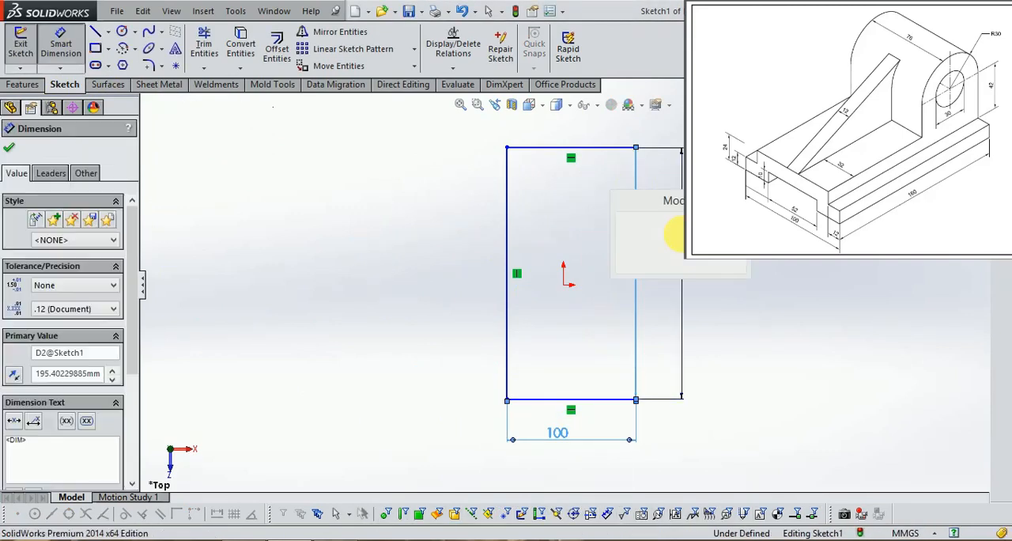
{"action": "type", "text": "160"}
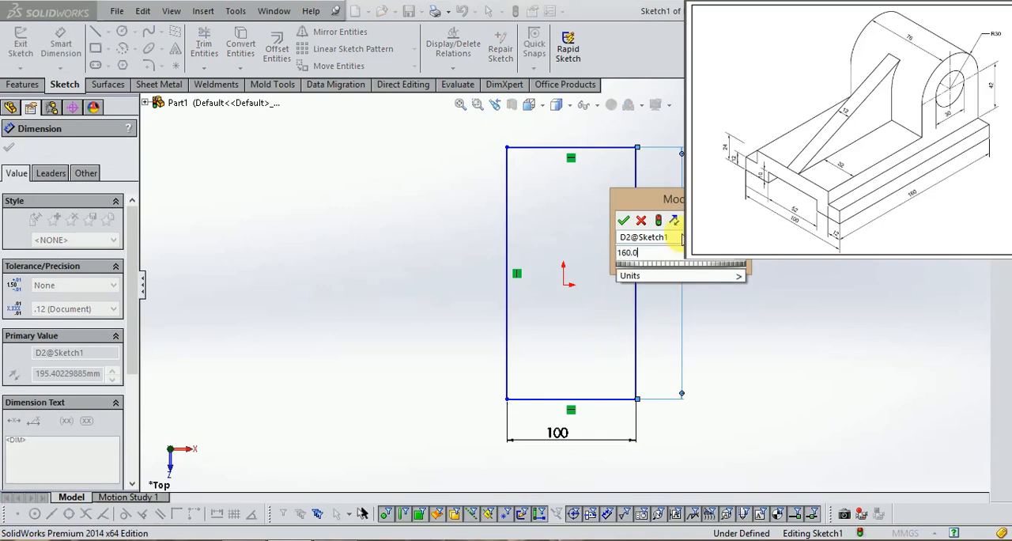
{"action": "key", "text": "Return"}
Dimension the origin 80 mm from the rectangle's upper edge and 100/2 mm from its left edge, and exit the sketch
{"action": "left_click", "coordinate": [564, 286]}
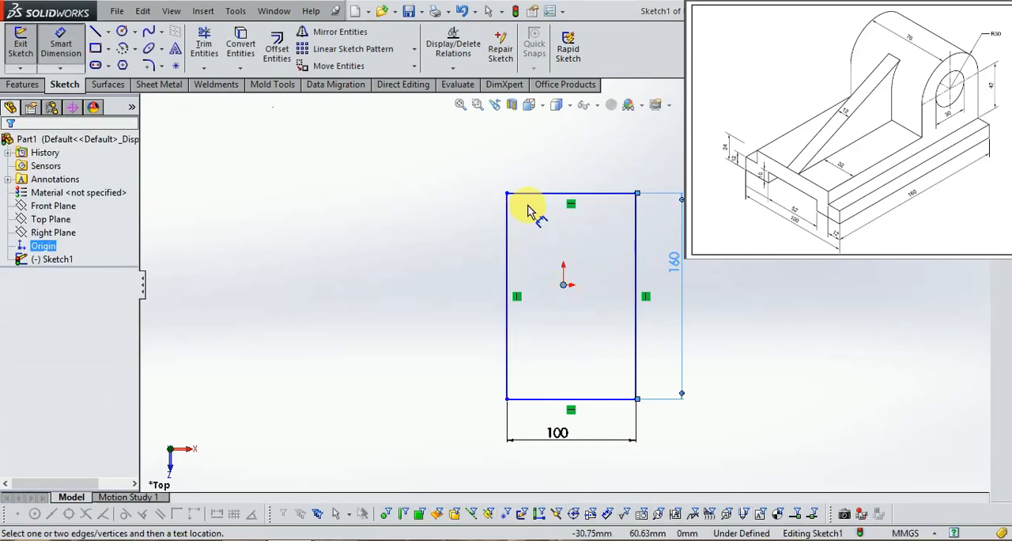
{"action": "left_click", "coordinate": [530, 193]}
{"action": "left_click", "coordinate": [446, 235]}
{"action": "type", "text": "80.0"}
{"action": "key", "text": "Return"}
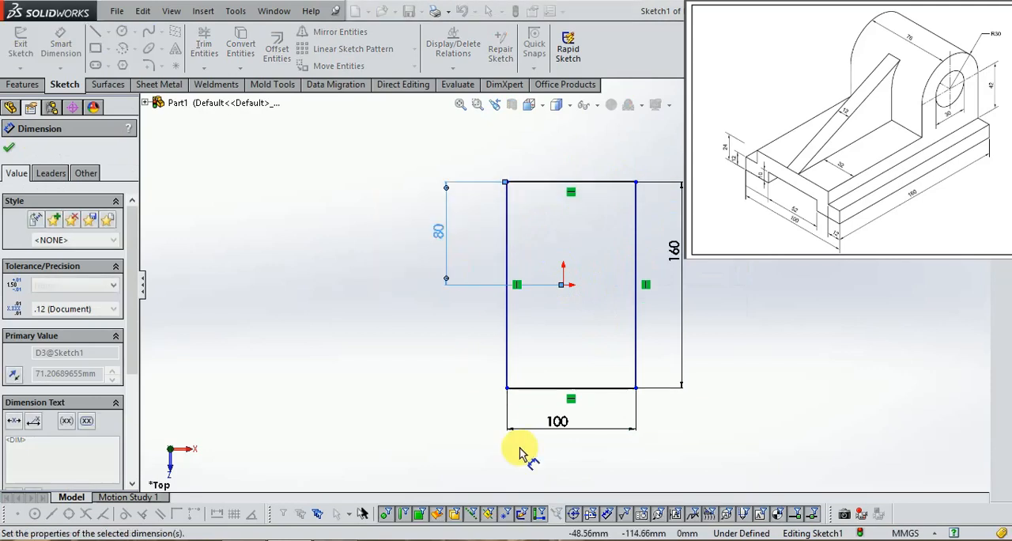
{"action": "left_click", "coordinate": [563, 288]}
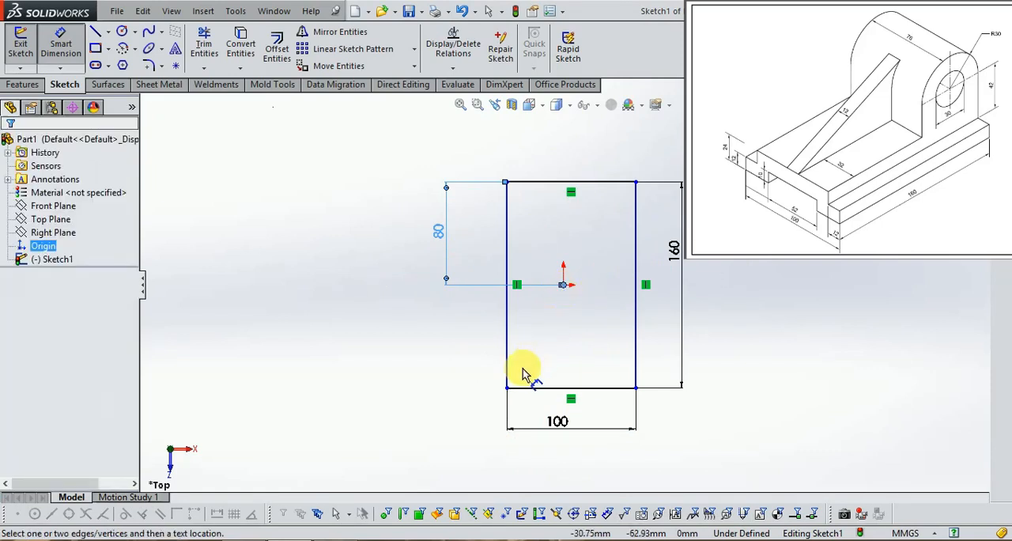
{"action": "left_click", "coordinate": [506, 373]}
{"action": "left_click", "coordinate": [528, 473]}
{"action": "type", "text": "100/2"}
{"action": "key", "text": "Return"}
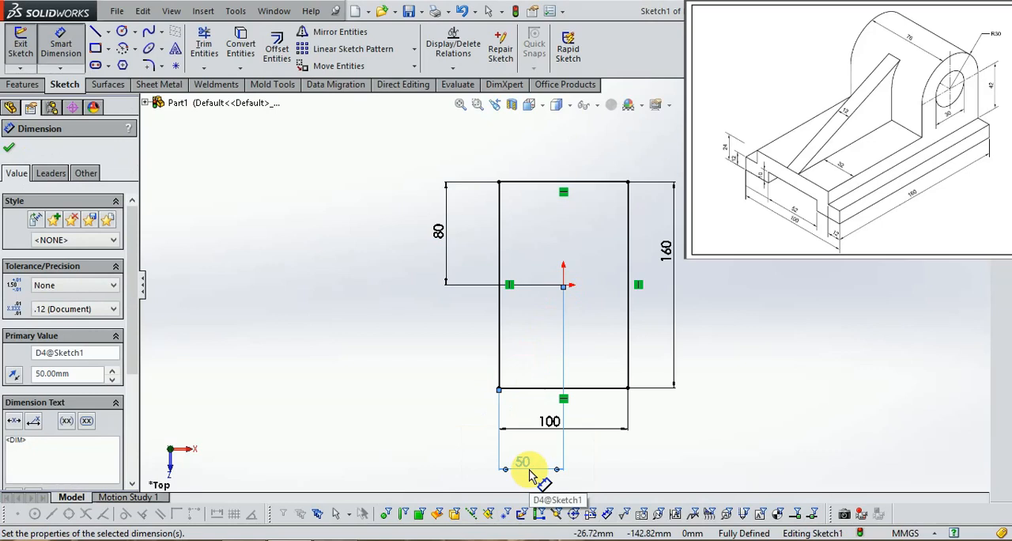
{"action": "left_click", "coordinate": [969, 128]}
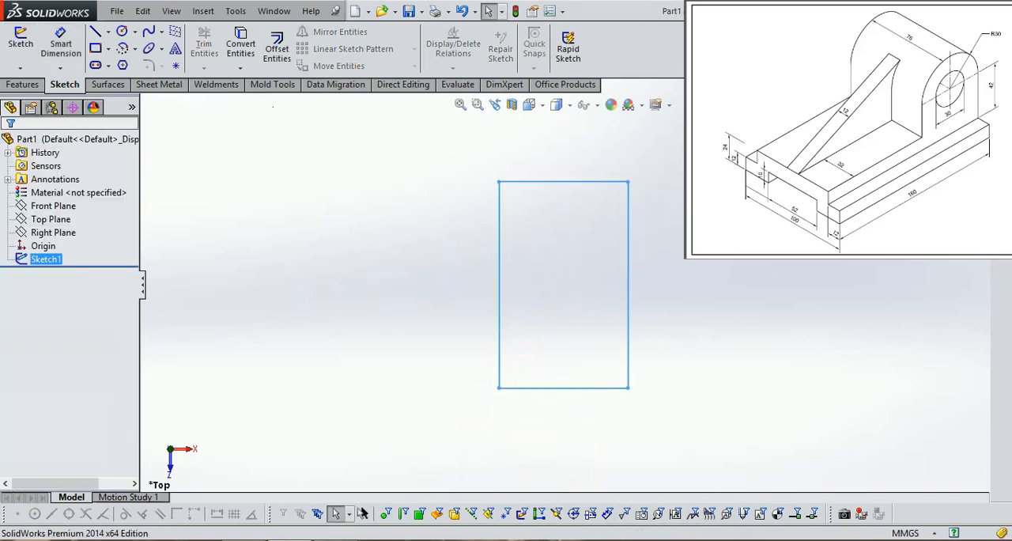
Extrude the base rectangle upward to a blind depth of 24 mm, in isometric view
{"action": "left_click", "coordinate": [537, 106]}
{"action": "left_click", "coordinate": [606, 144]}
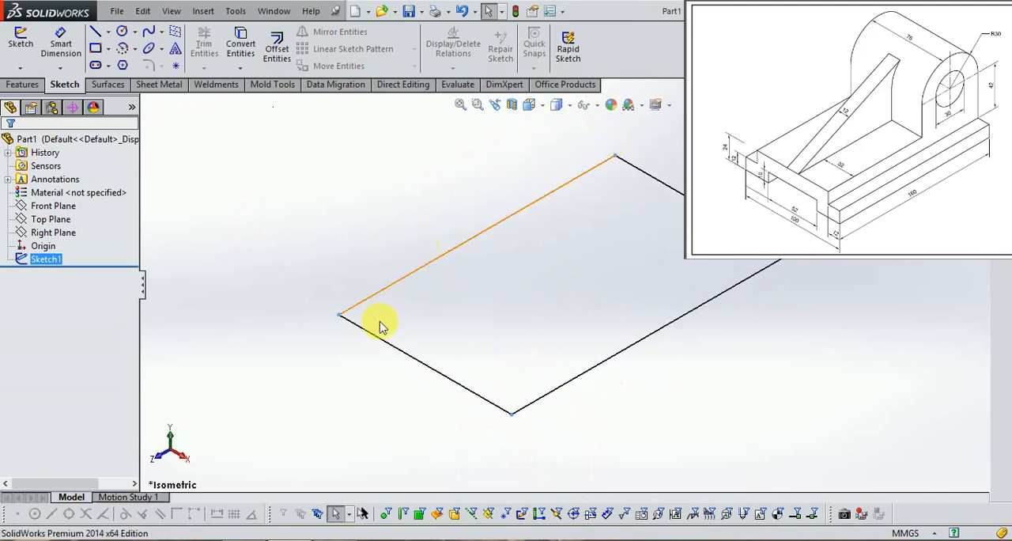
{"action": "left_click", "coordinate": [23, 85]}
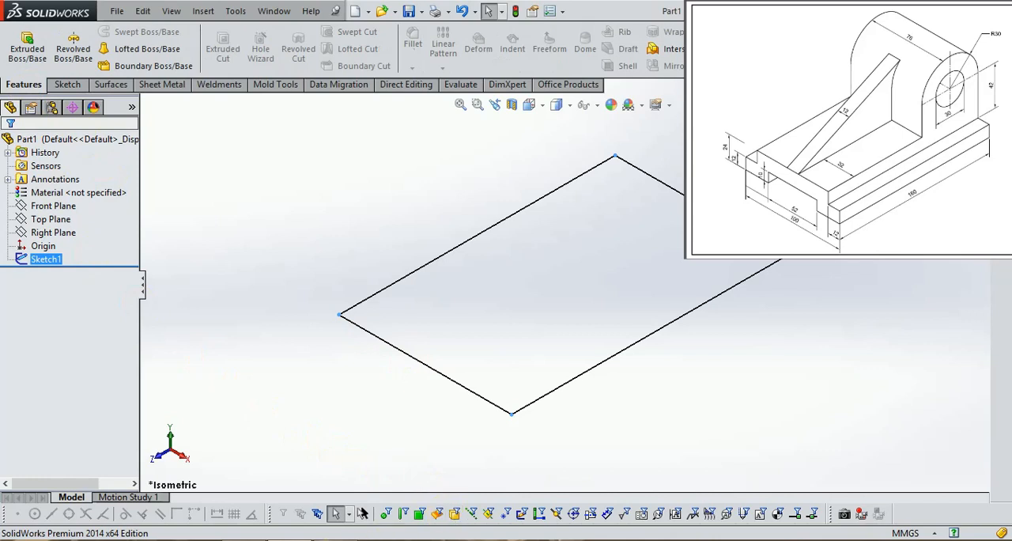
{"action": "left_click", "coordinate": [357, 482]}
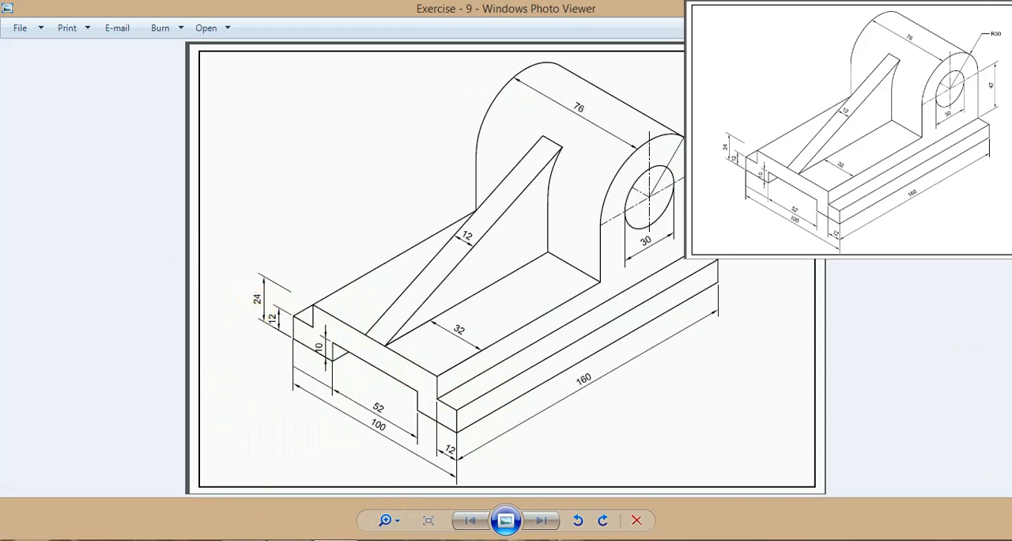
{"action": "left_click", "coordinate": [289, 538]}
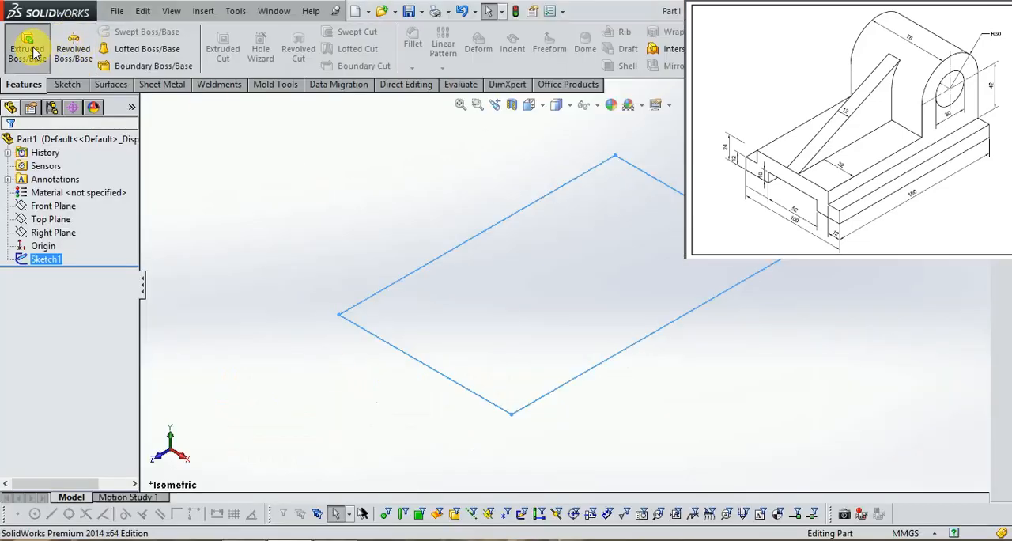
{"action": "left_click", "coordinate": [33, 47]}
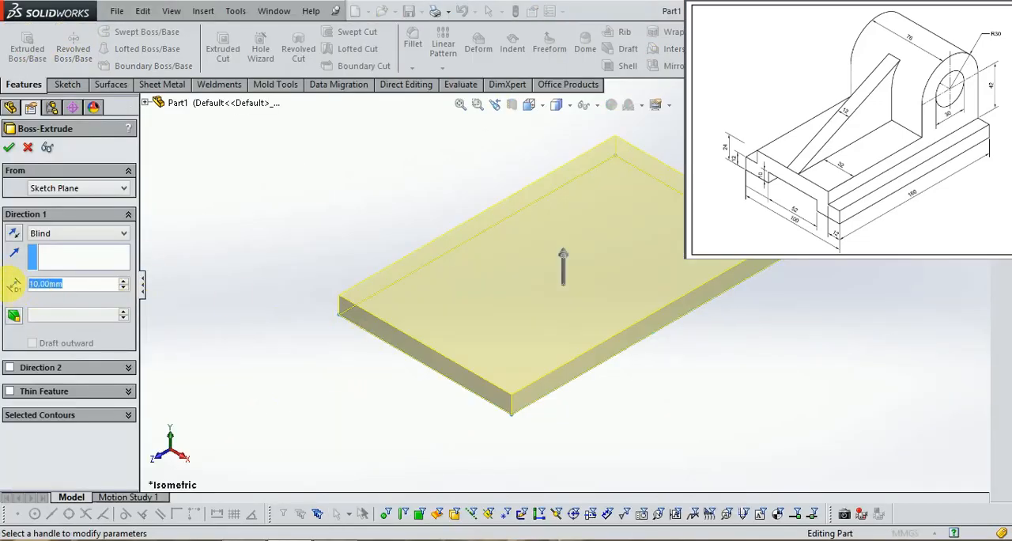
{"action": "type", "text": "24"}
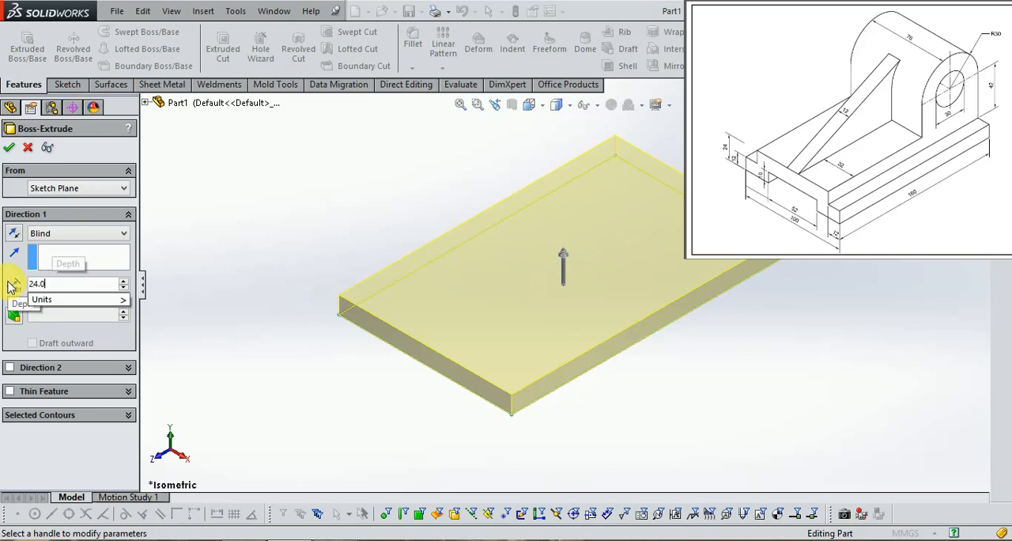
{"action": "key", "text": "Return"}
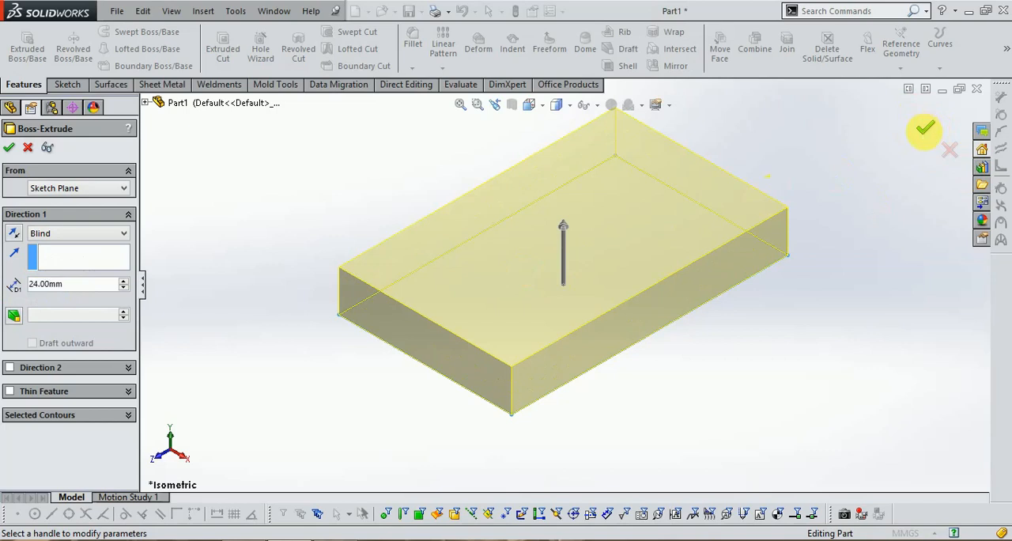
{"action": "key", "text": "Return"}
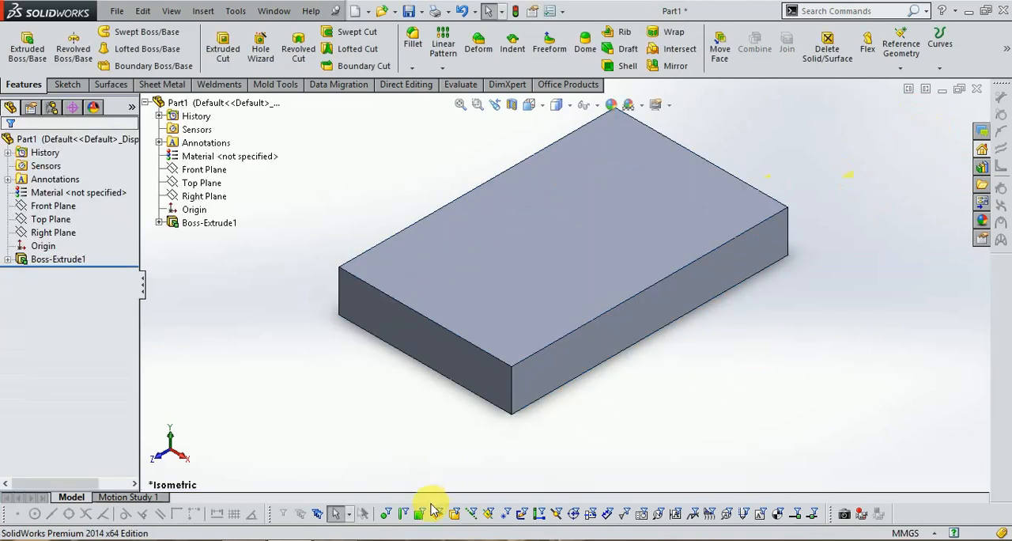
Check the exercise drawing and sketch a rectangle about 10 mm high in each upper corner of the block's front end face
{"action": "left_click", "coordinate": [344, 539]}
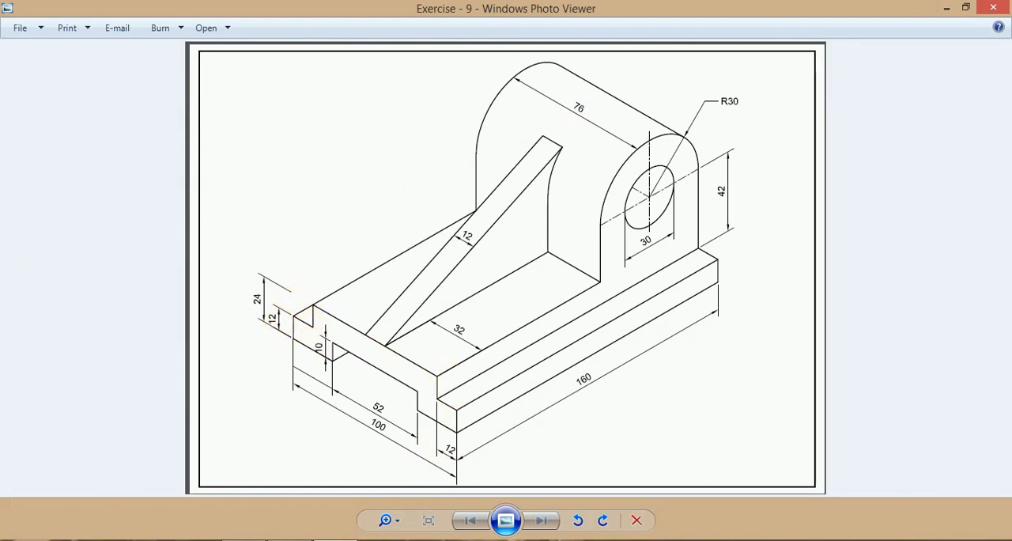
{"action": "left_click", "coordinate": [251, 537]}
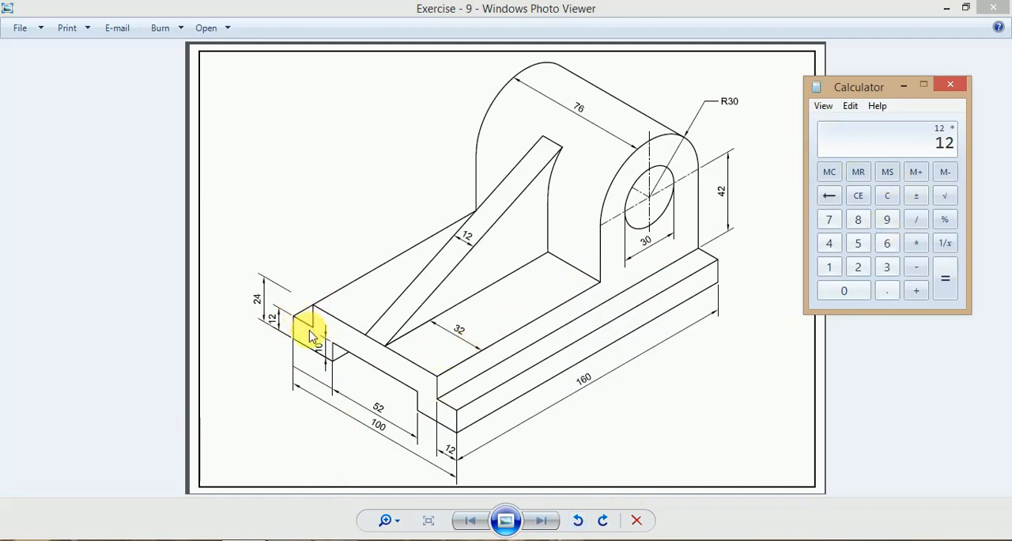
{"action": "left_click", "coordinate": [904, 87]}
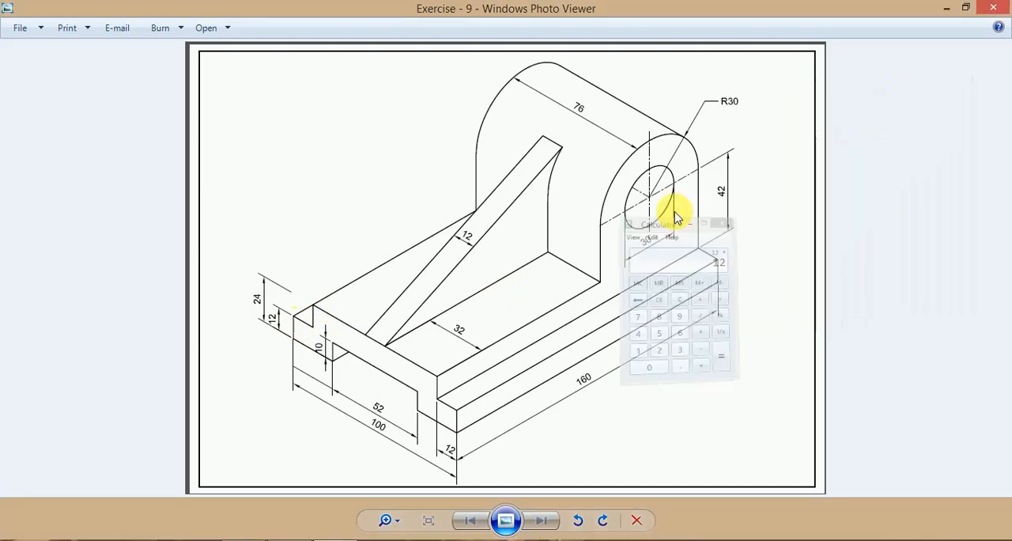
{"action": "left_click", "coordinate": [287, 534]}
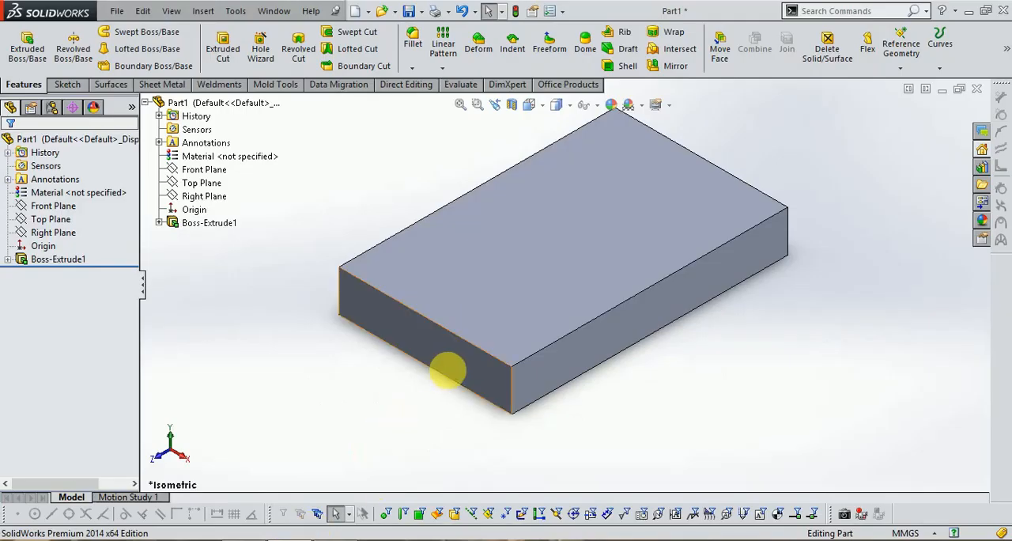
{"action": "left_click", "coordinate": [73, 84]}
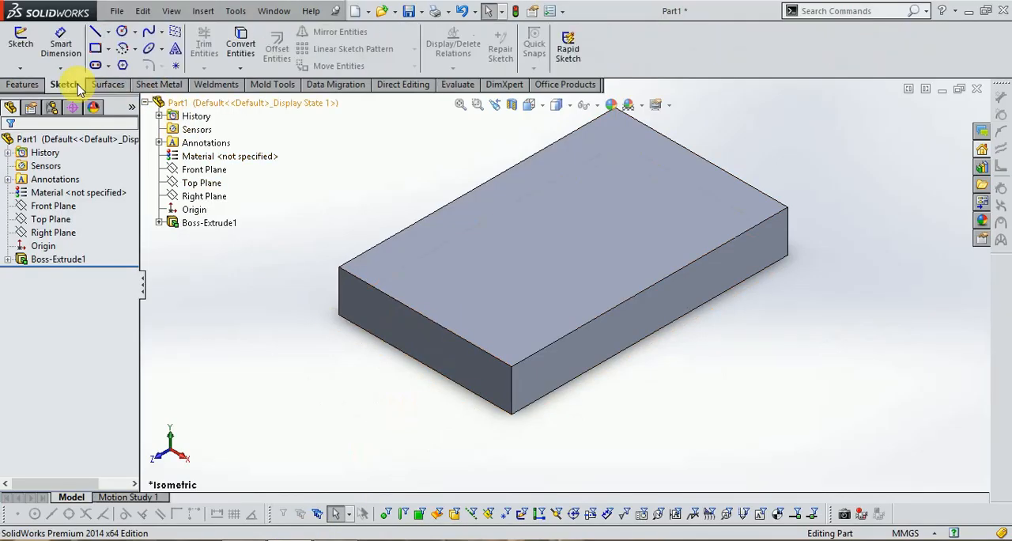
{"action": "left_click", "coordinate": [22, 47]}
{"action": "left_click", "coordinate": [402, 322]}
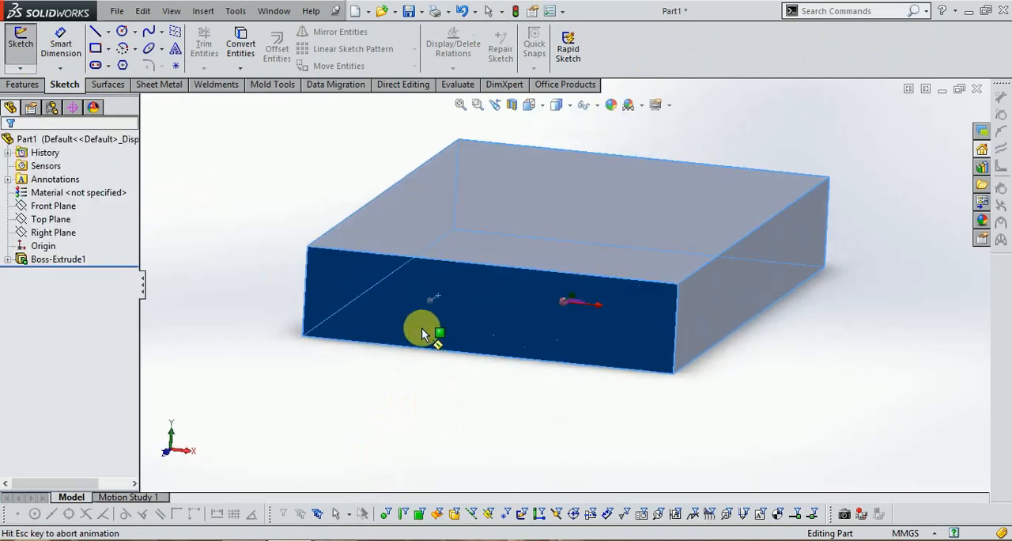
{"action": "left_click", "coordinate": [95, 48]}
{"action": "left_click_drag", "start_coordinate": [339, 232], "coordinate": [386, 276]}
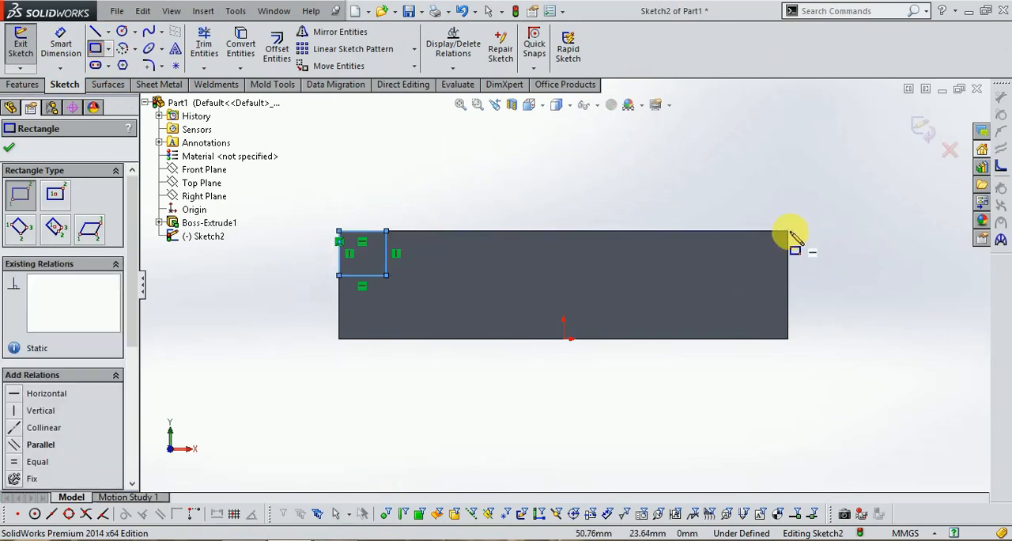
{"action": "left_click_drag", "start_coordinate": [788, 232], "coordinate": [744, 275]}
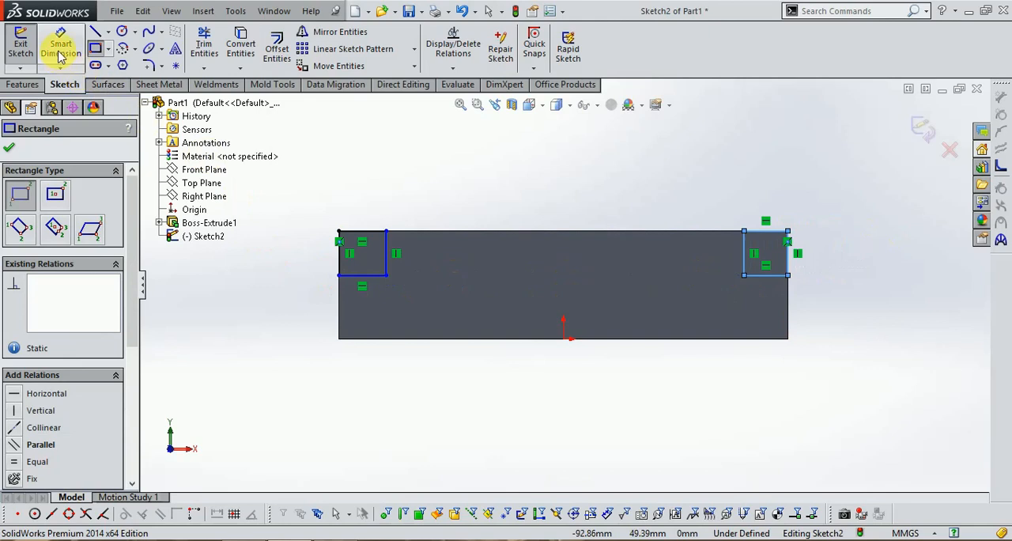
Dimension the left corner rectangle 12 mm high and 12 mm wide
{"action": "left_click", "coordinate": [60, 56]}
{"action": "left_click", "coordinate": [389, 261]}
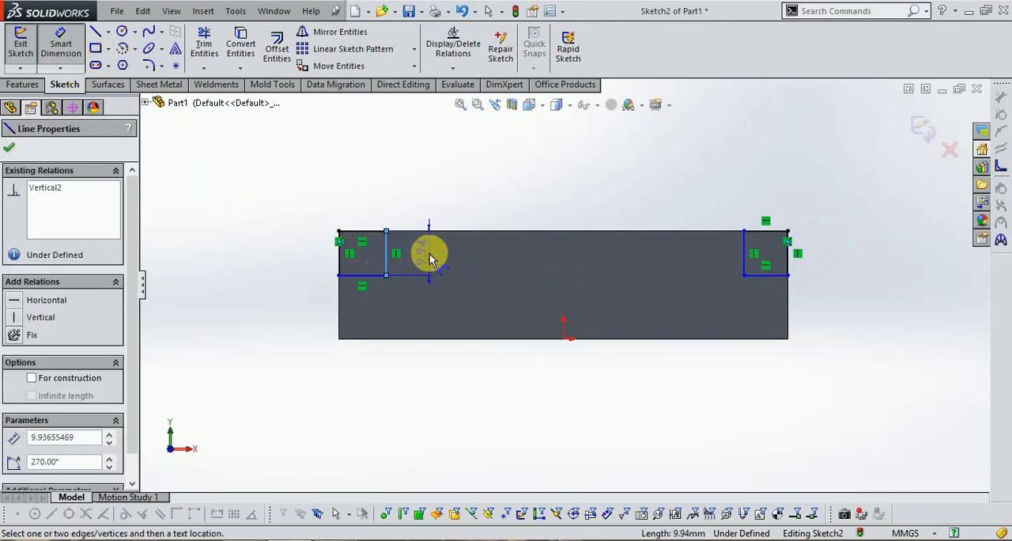
{"action": "left_click", "coordinate": [306, 253]}
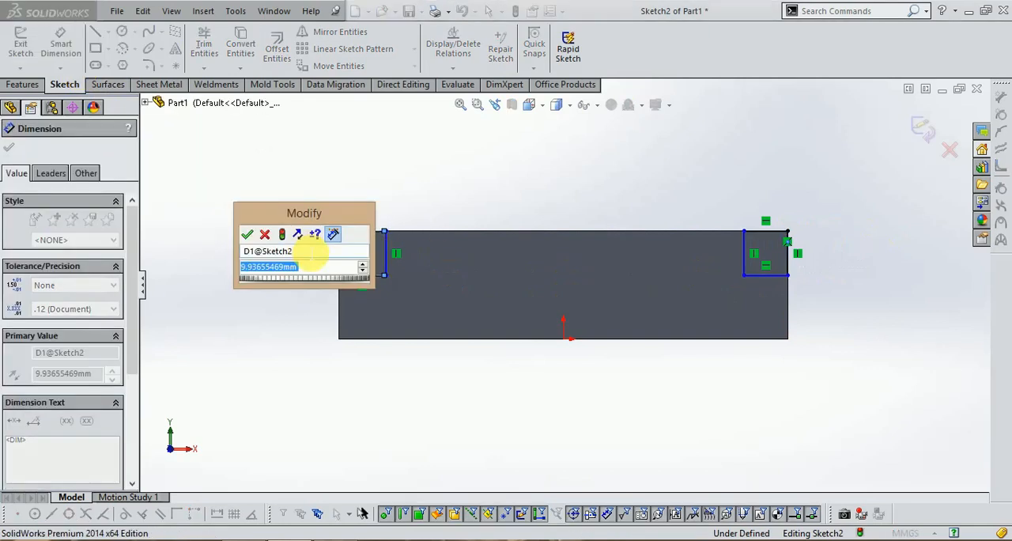
{"action": "type", "text": "12"}
{"action": "key", "text": "Return"}
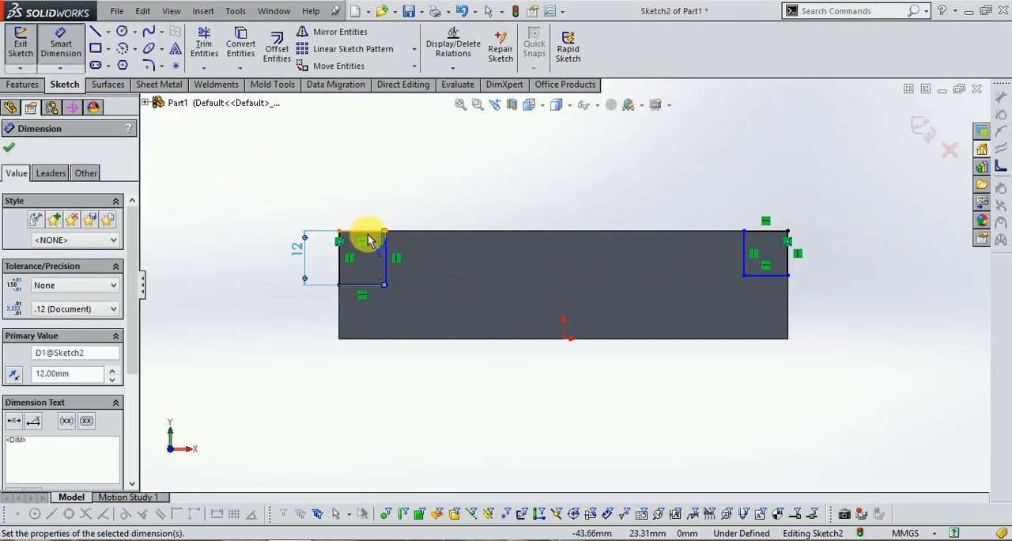
{"action": "left_click", "coordinate": [367, 234]}
{"action": "left_click", "coordinate": [355, 199]}
{"action": "type", "text": "12."}
{"action": "key", "text": "Return"}
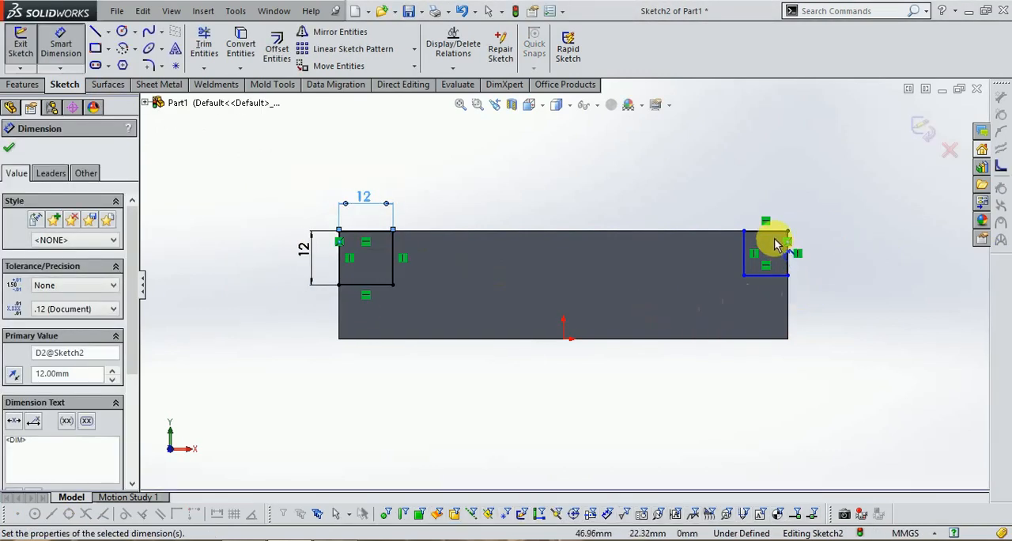
Dimension the right corner rectangle 12 mm wide and 12 mm high, and exit the sketch
{"action": "left_click", "coordinate": [771, 228]}
{"action": "left_click", "coordinate": [767, 205]}
{"action": "type", "text": "12.0"}
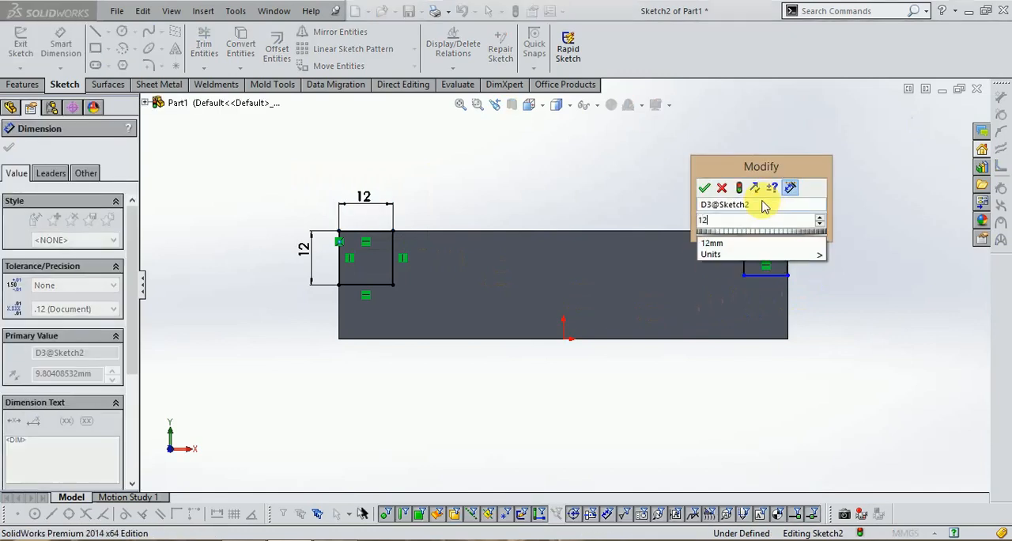
{"action": "mouse_move", "coordinate": [791, 251]}
{"action": "key", "text": "Return"}
{"action": "left_click", "coordinate": [790, 254]}
{"action": "left_click", "coordinate": [814, 269]}
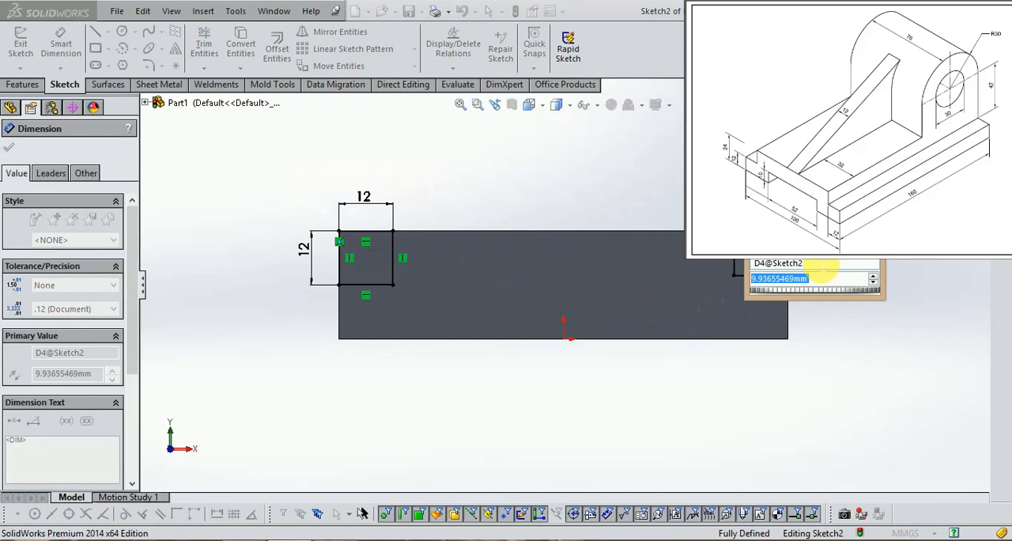
{"action": "type", "text": "12."}
{"action": "key", "text": "Return"}
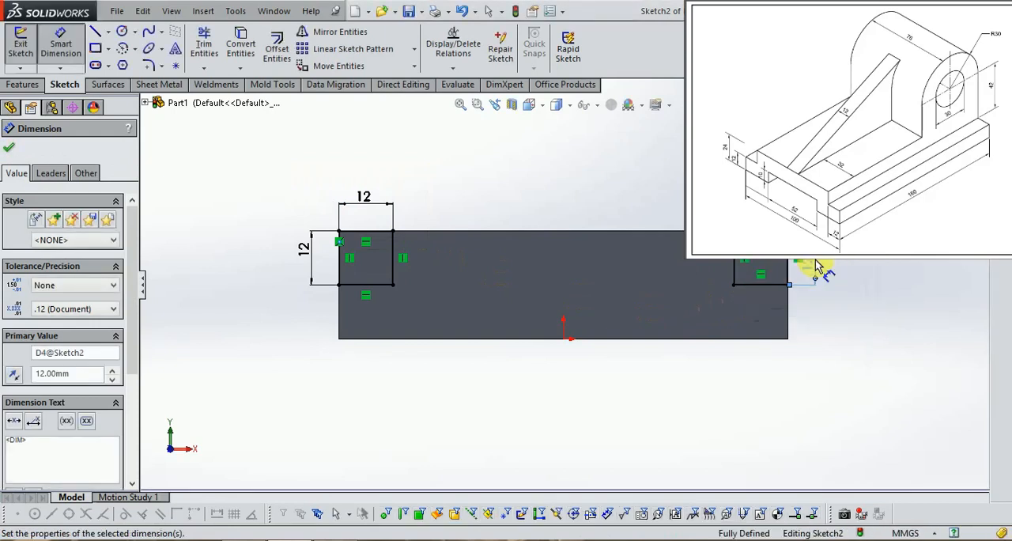
{"action": "left_click", "coordinate": [971, 119]}
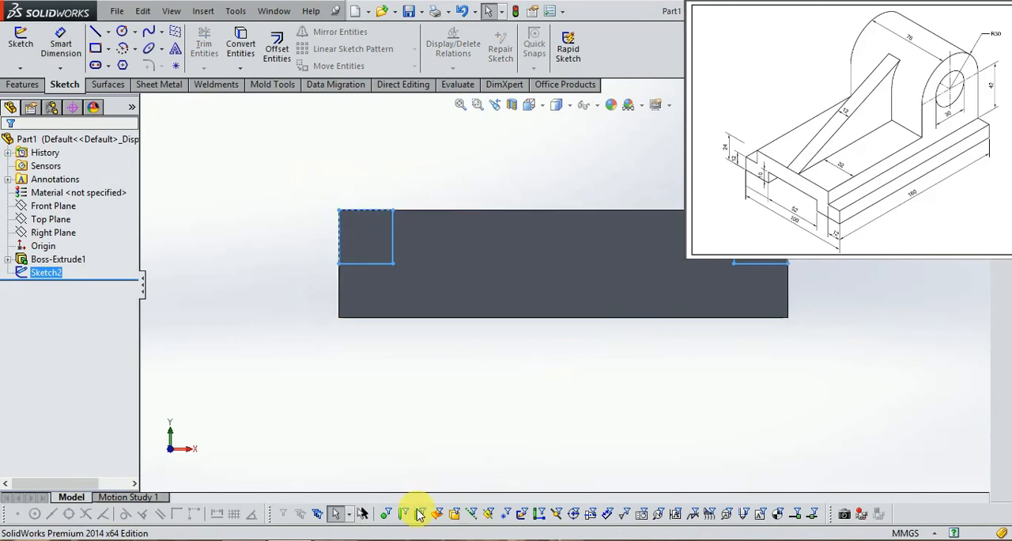
Check the exercise drawing, reopen the end-face sketch and sketch a rectangle about 46 x 8 mm on the face's lower edge
{"action": "mouse_move", "coordinate": [288, 540]}
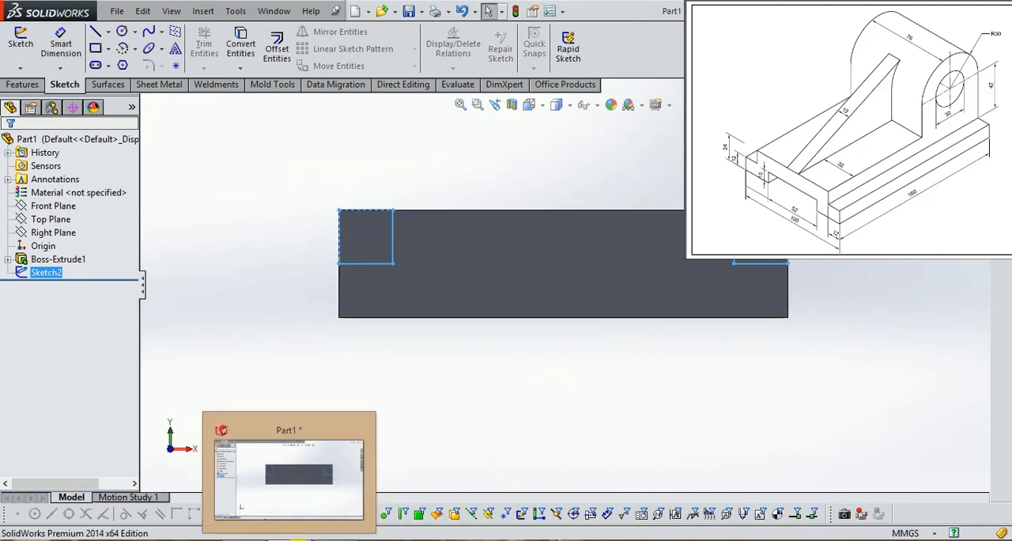
{"action": "left_click", "coordinate": [332, 540]}
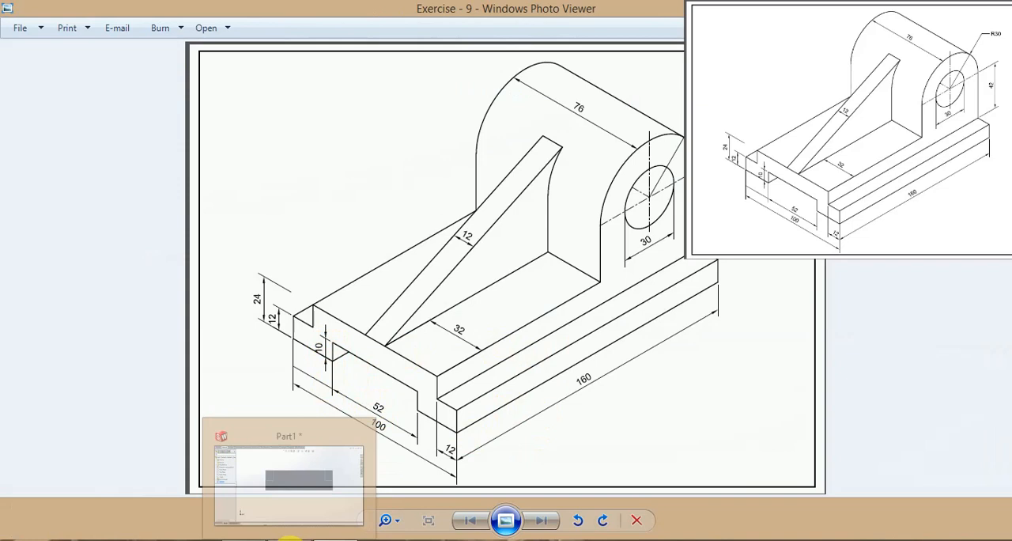
{"action": "left_click", "coordinate": [304, 537]}
{"action": "right_click", "coordinate": [36, 273]}
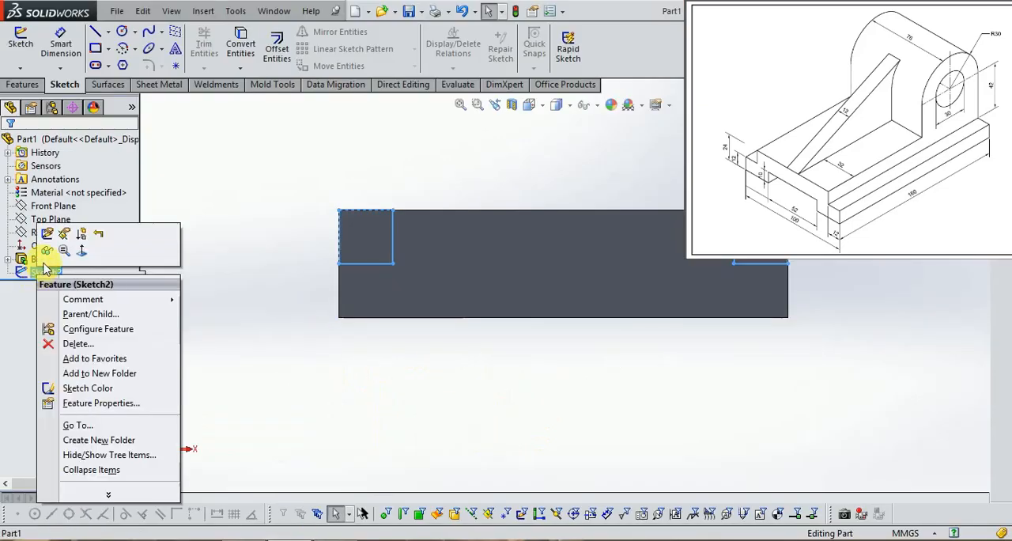
{"action": "left_click", "coordinate": [47, 237]}
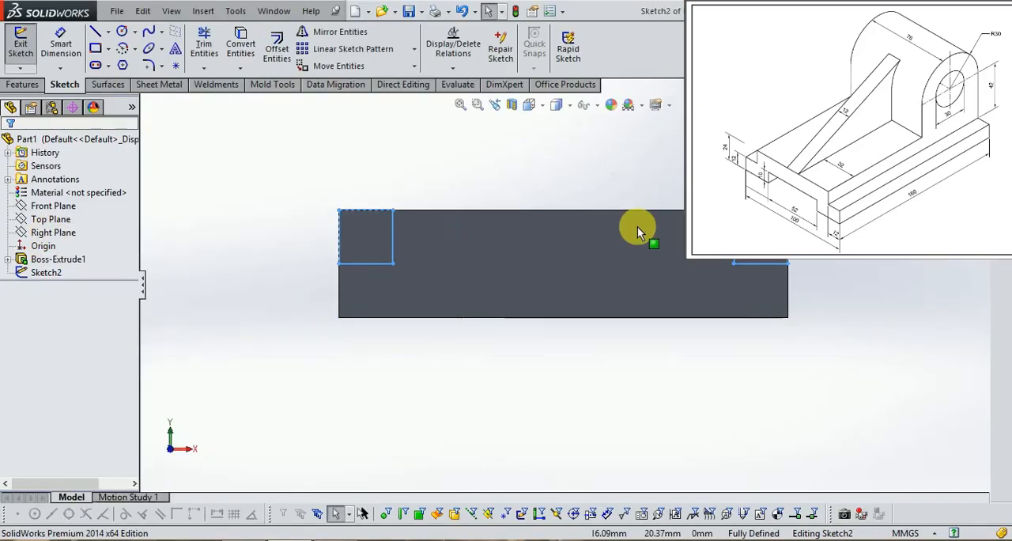
{"action": "left_click", "coordinate": [105, 51]}
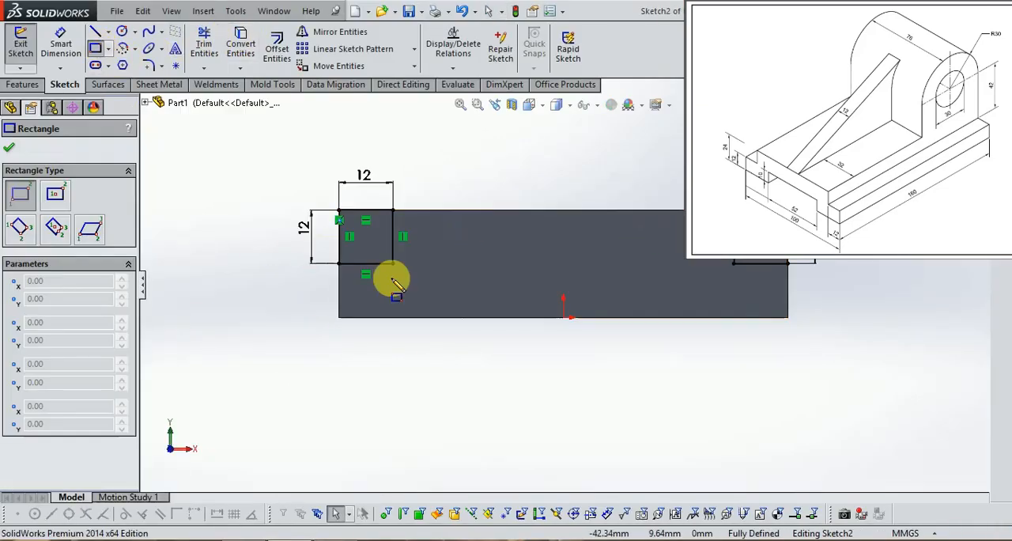
{"action": "left_click", "coordinate": [482, 283]}
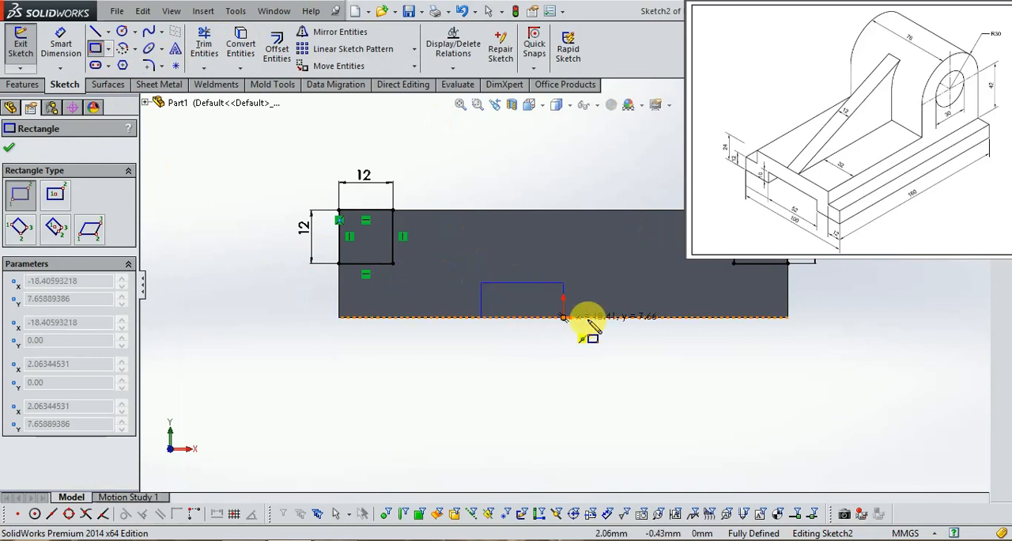
{"action": "left_click", "coordinate": [687, 317]}
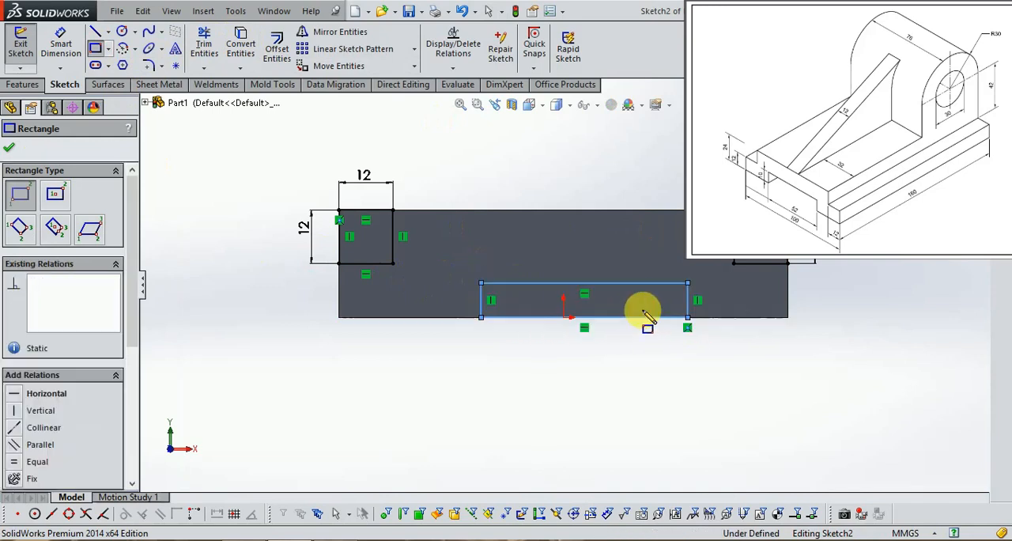
Dimension the lower rectangle 52 mm wide and 10 mm high
{"action": "left_click", "coordinate": [61, 45]}
{"action": "left_click", "coordinate": [591, 283]}
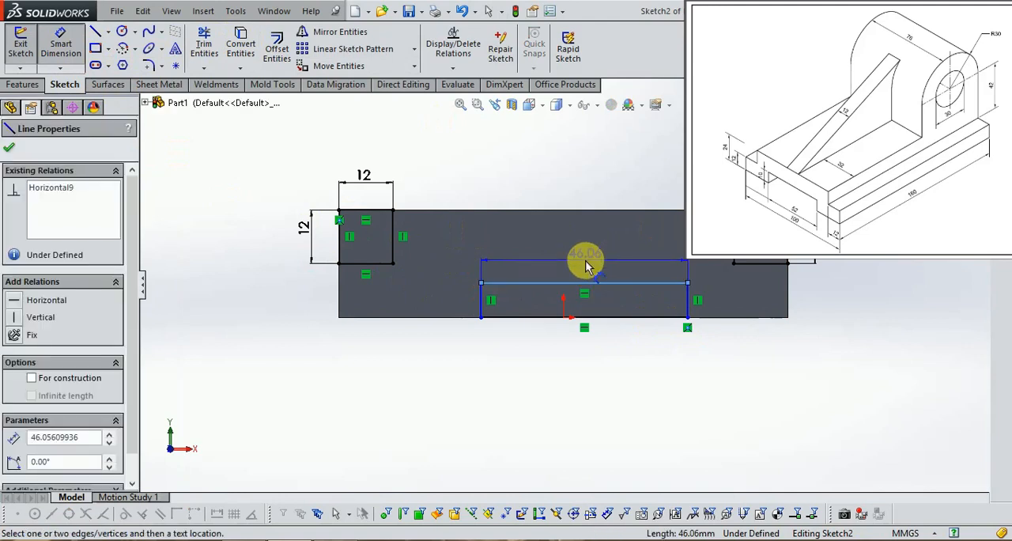
{"action": "left_click", "coordinate": [583, 255]}
{"action": "type", "text": "52"}
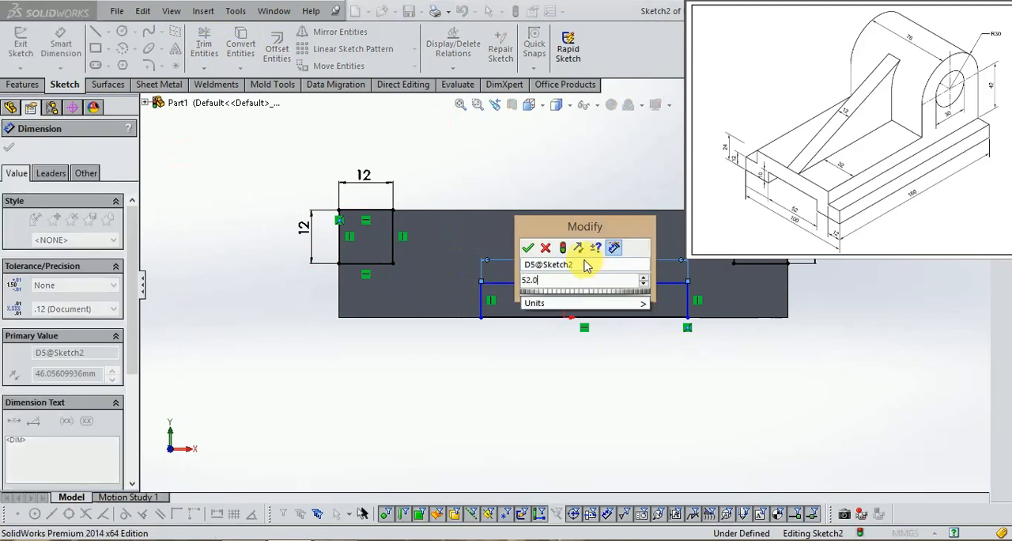
{"action": "key", "text": "Return"}
{"action": "left_click", "coordinate": [480, 308]}
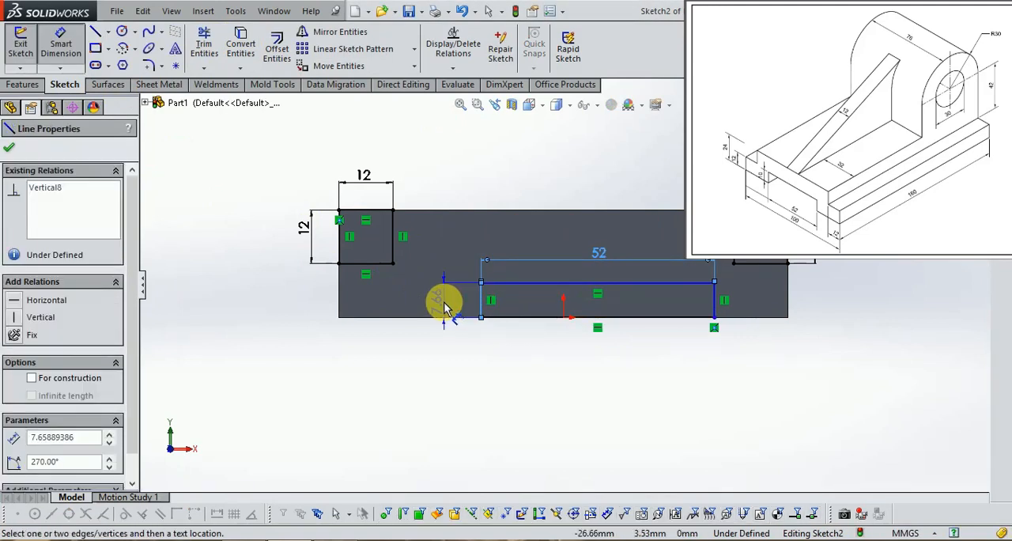
{"action": "left_click", "coordinate": [449, 311]}
{"action": "type", "text": "10"}
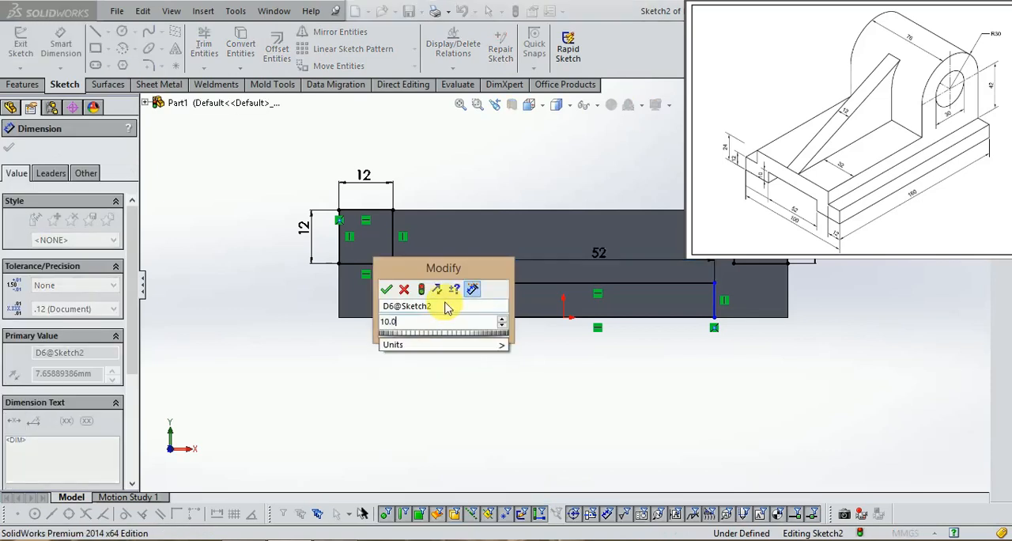
{"action": "key", "text": "Return"}
Dimension the lower rectangle's left edge 52/2 mm from the origin and exit the sketch
{"action": "left_click", "coordinate": [563, 320]}
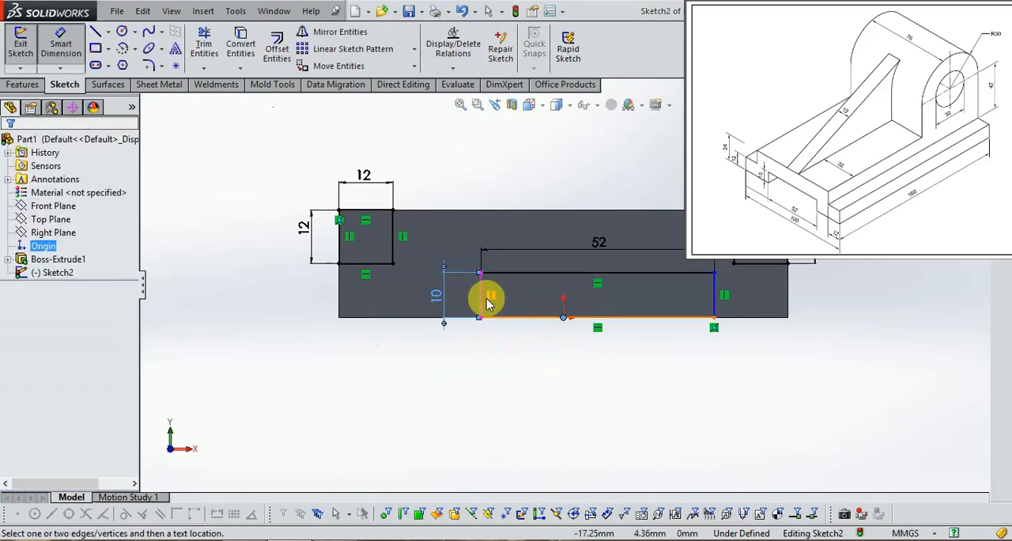
{"action": "left_click", "coordinate": [486, 303]}
{"action": "left_click", "coordinate": [519, 364]}
{"action": "type", "text": "52/2"}
{"action": "key", "text": "Return"}
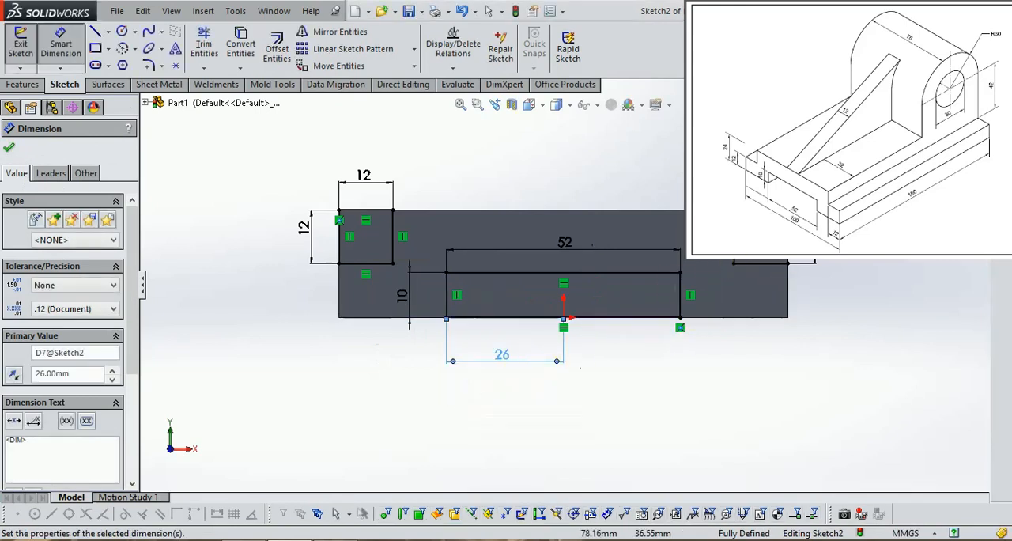
{"action": "left_click", "coordinate": [971, 115]}
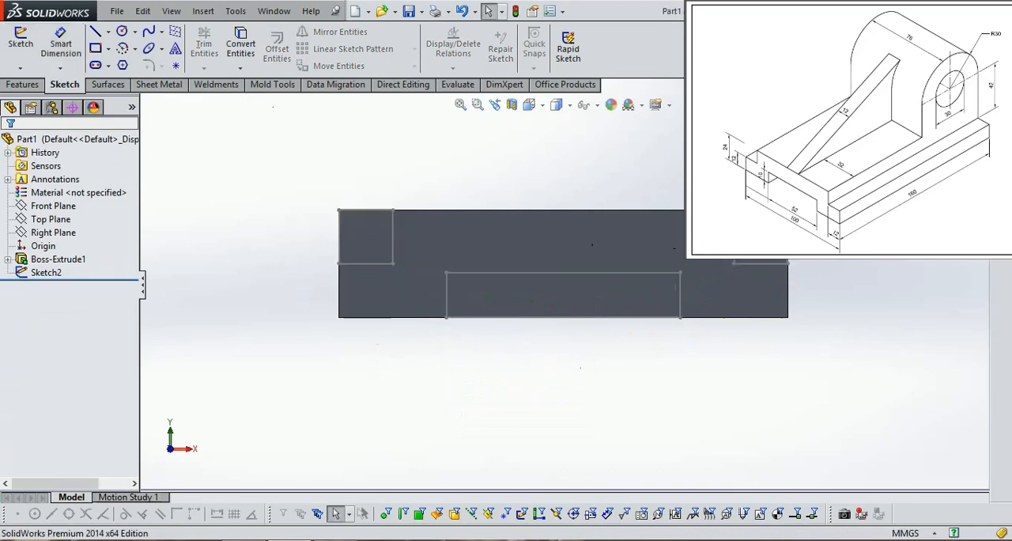
Compare the three sketched profiles on the block's end face with the exercise drawing
{"action": "middle_click_drag", "start_coordinate": [958, 238], "coordinate": [829, 274]}
{"action": "middle_click", "coordinate": [830, 275]}
{"action": "scroll", "coordinate": [830, 277], "scroll_direction": "up", "scroll_amount": 3}
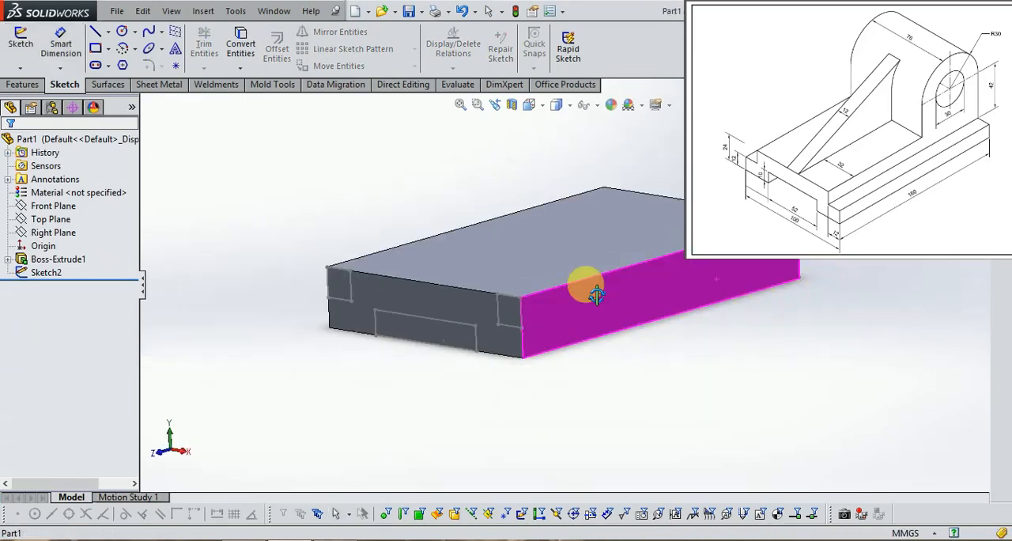
{"action": "left_click", "coordinate": [259, 272]}
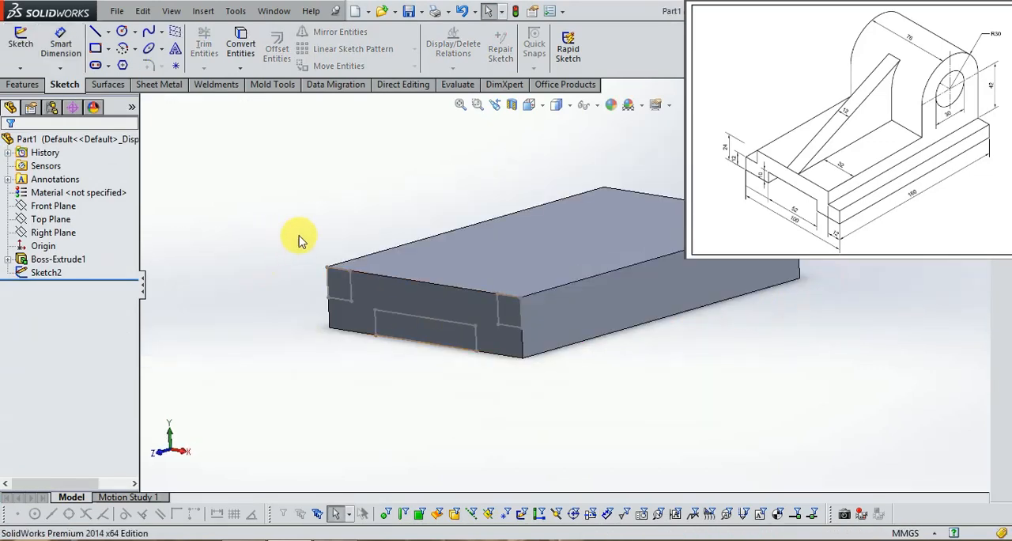
{"action": "left_click", "coordinate": [32, 87]}
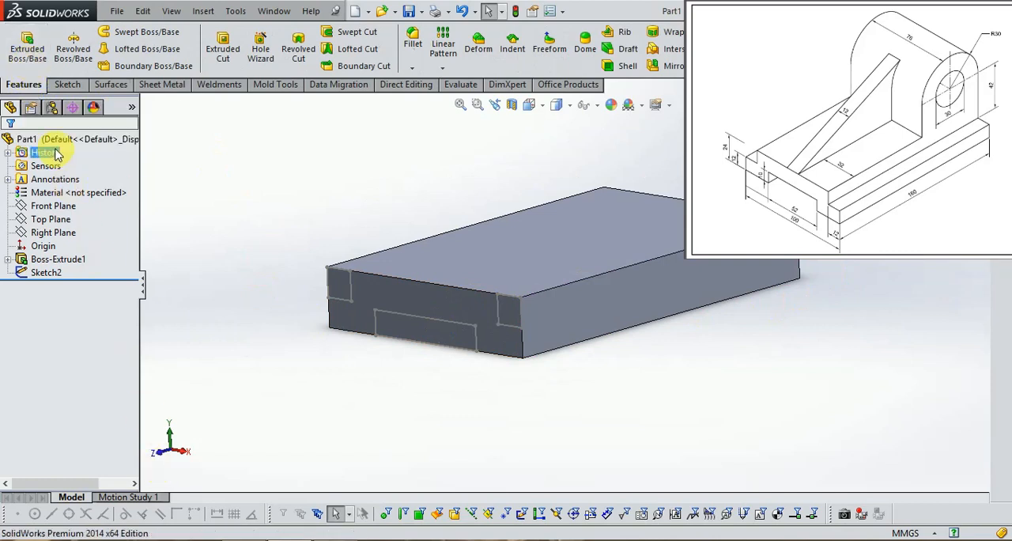
{"action": "left_click", "coordinate": [334, 539]}
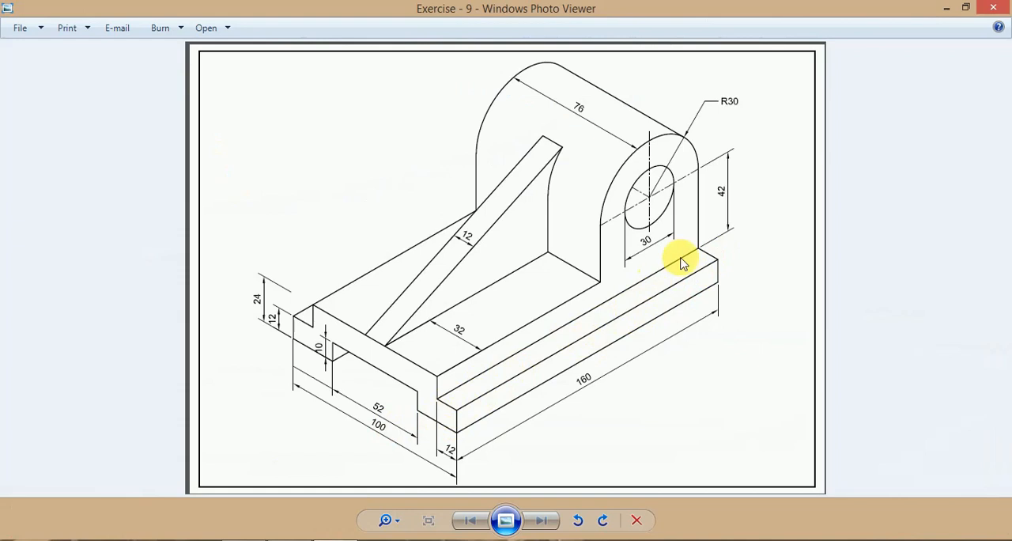
{"action": "left_click", "coordinate": [335, 540]}
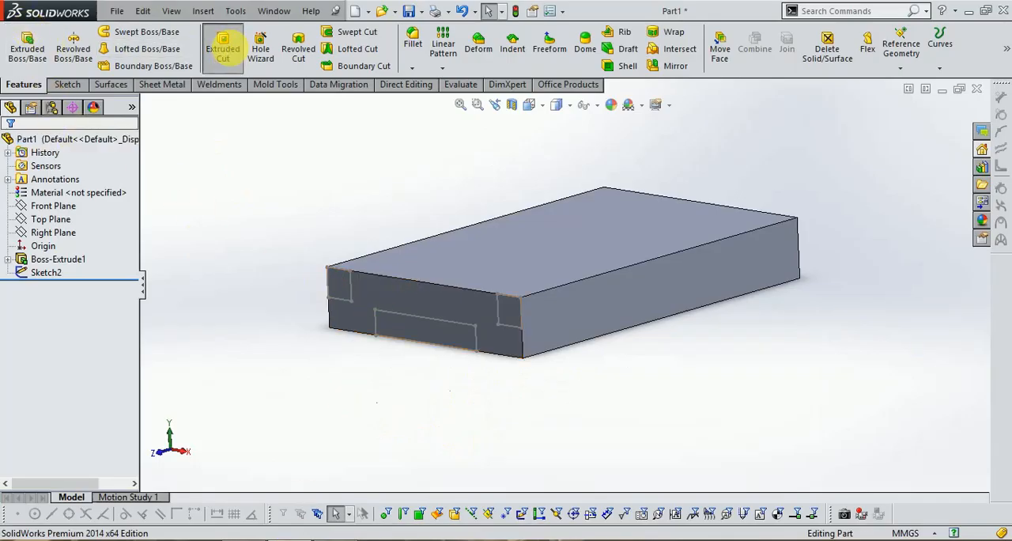
{"action": "left_click", "coordinate": [225, 47]}
{"action": "left_click", "coordinate": [499, 316]}
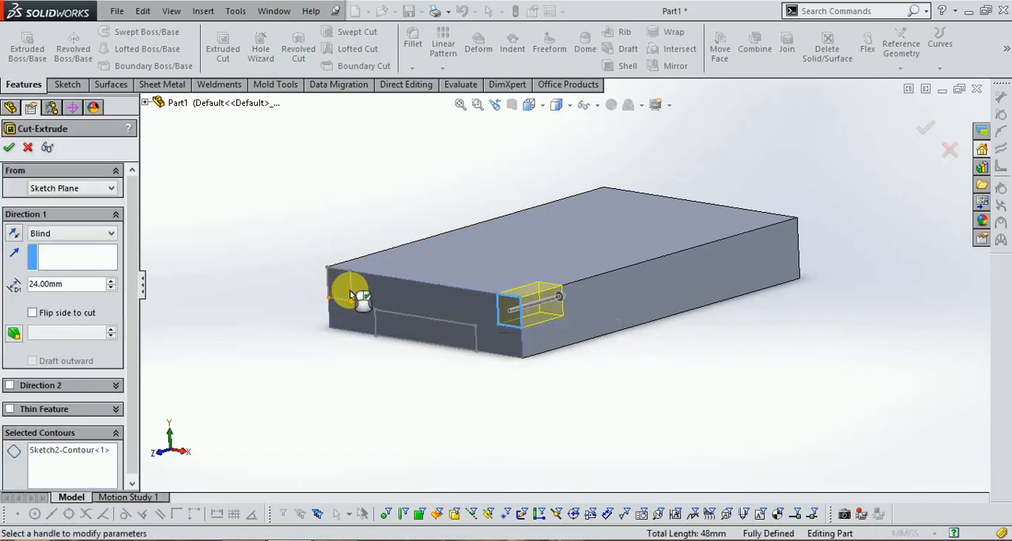
{"action": "left_click", "coordinate": [28, 147]}
Cut all three rectangles of the end-face sketch through the block to a blind depth of 160 mm
{"action": "middle_click_drag", "start_coordinate": [685, 380], "coordinate": [677, 407]}
{"action": "left_click", "coordinate": [45, 272]}
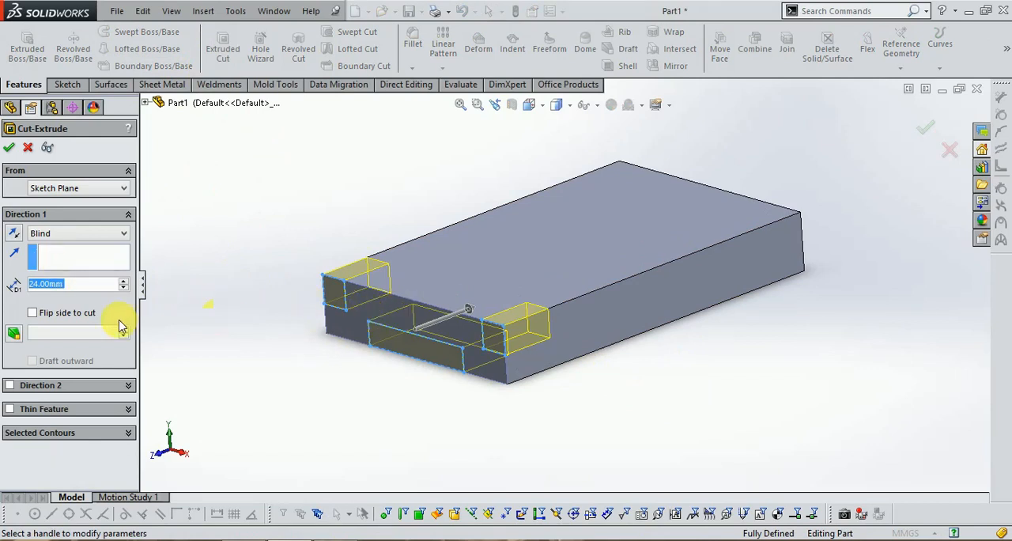
{"action": "type", "text": "160."}
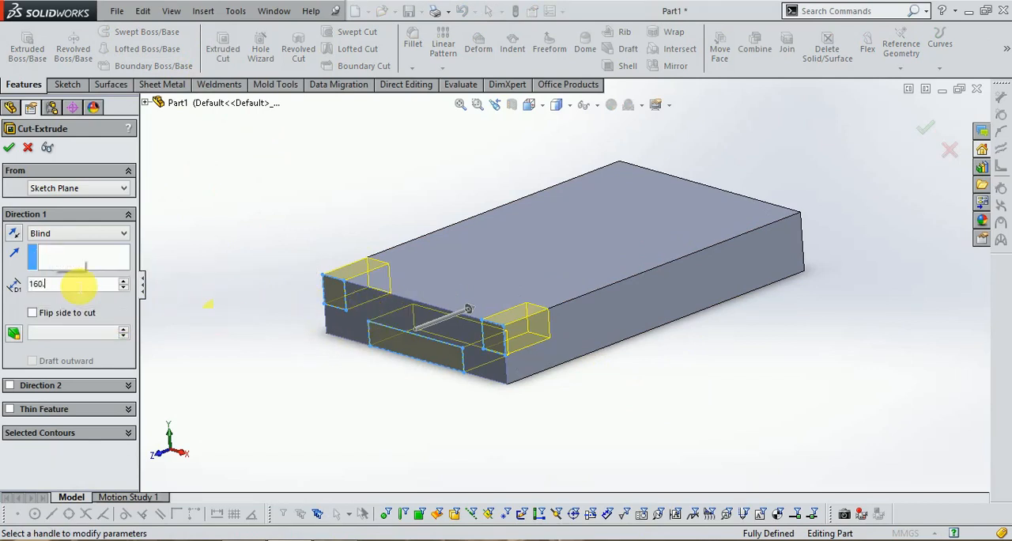
{"action": "key", "text": "Return"}
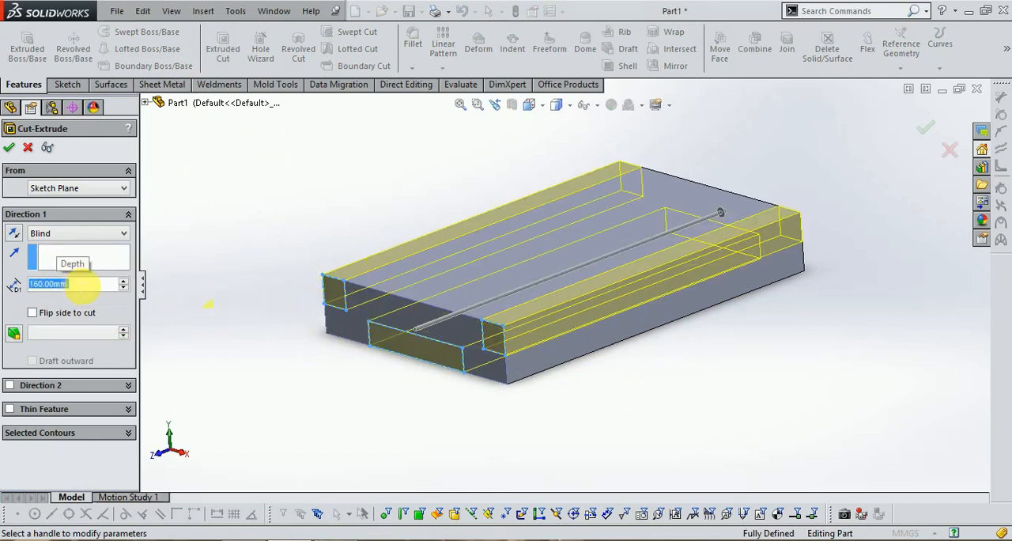
{"action": "left_click", "coordinate": [925, 134]}
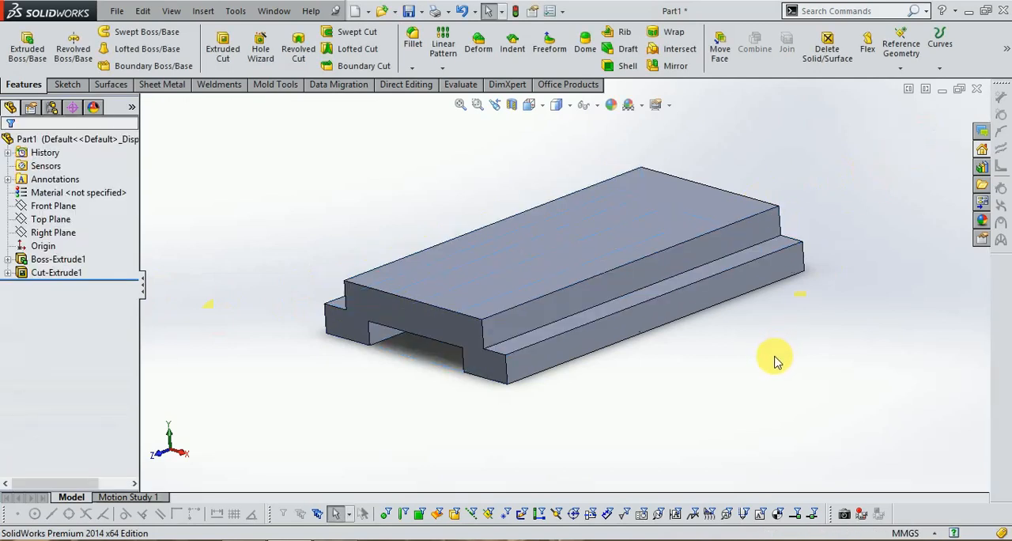
Check the exercise drawing and sketch a rectangle about 39 mm wide on the upper step's side face, standing on the base's rear top corner
{"action": "middle_click_drag", "start_coordinate": [740, 314], "coordinate": [734, 334]}
{"action": "mouse_move", "coordinate": [342, 538]}
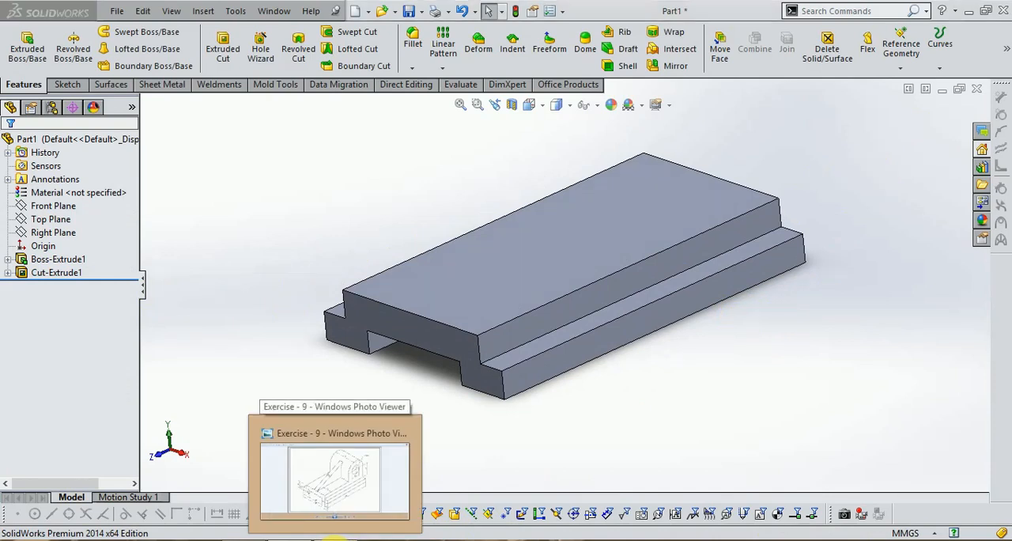
{"action": "left_click", "coordinate": [335, 538]}
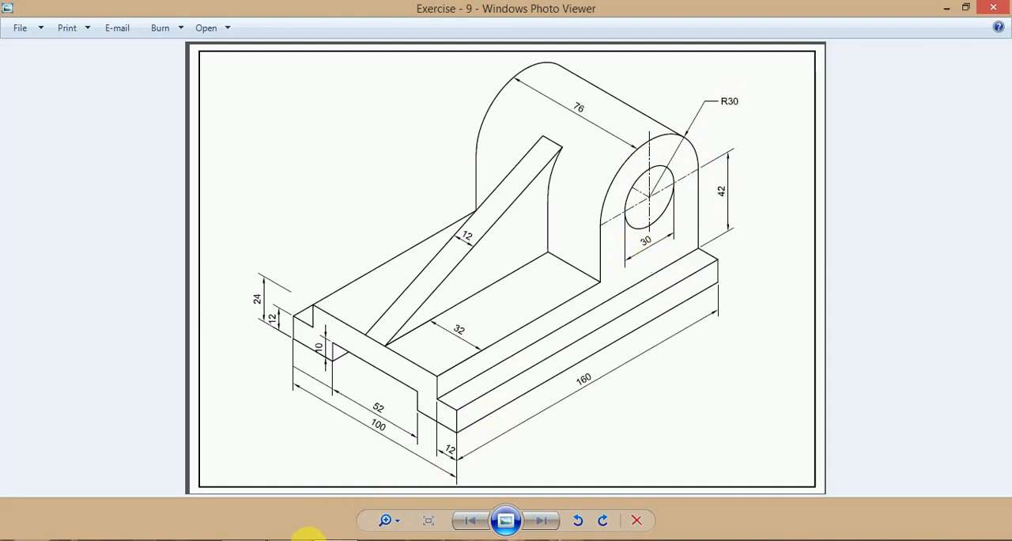
{"action": "left_click", "coordinate": [287, 475]}
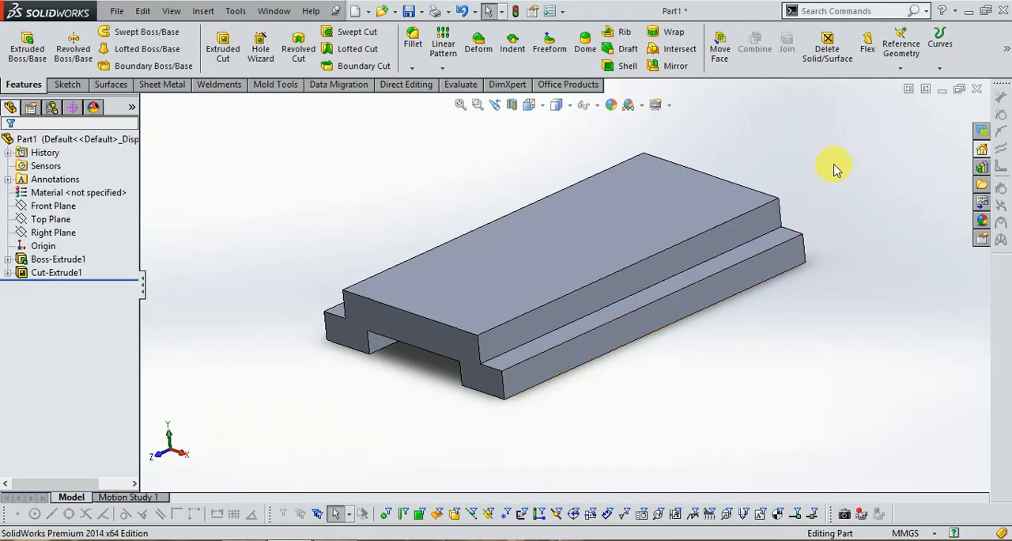
{"action": "left_click", "coordinate": [67, 84]}
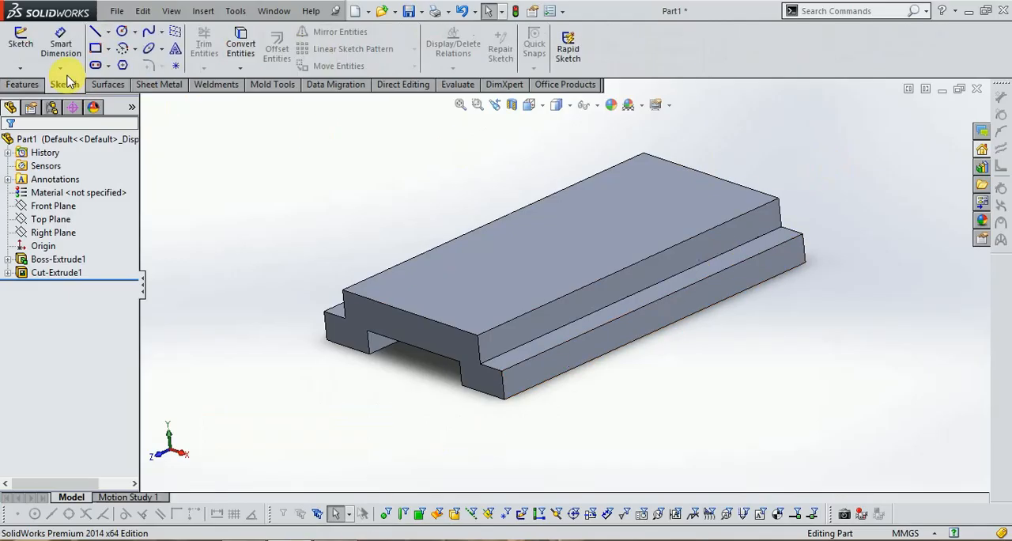
{"action": "left_click", "coordinate": [21, 41]}
{"action": "left_click", "coordinate": [757, 230]}
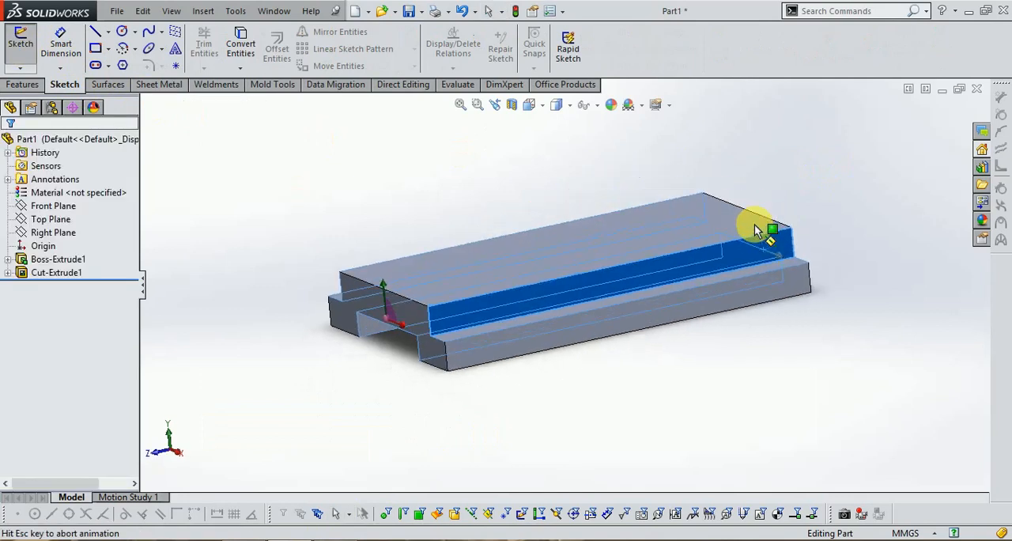
{"action": "scroll", "coordinate": [791, 221], "scroll_direction": "down", "scroll_amount": 3}
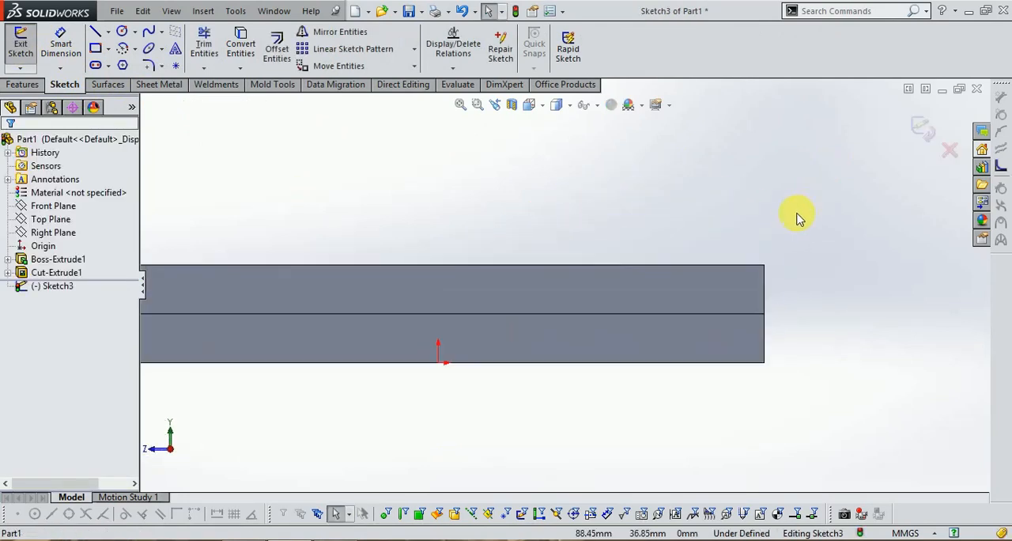
{"action": "left_click", "coordinate": [97, 50]}
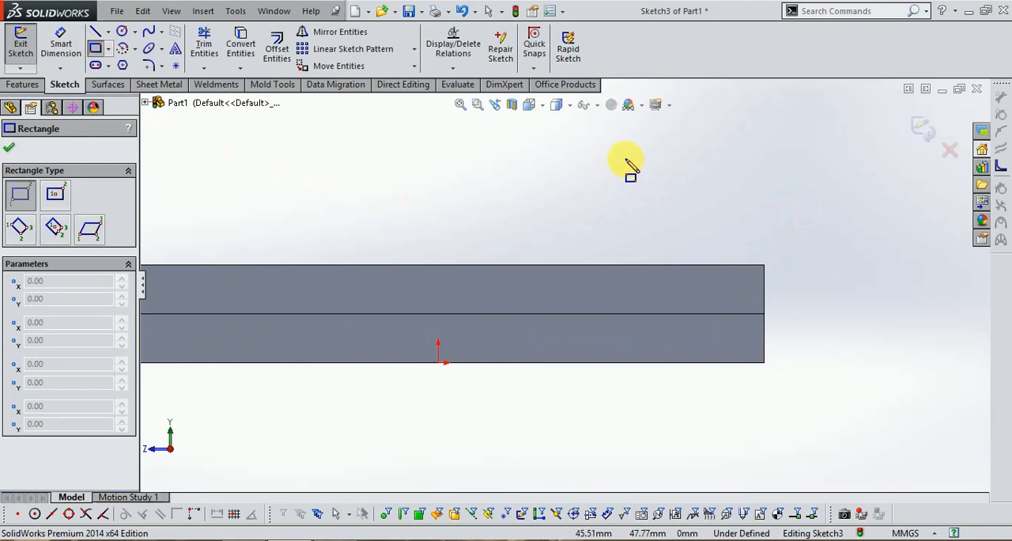
{"action": "left_click", "coordinate": [606, 142]}
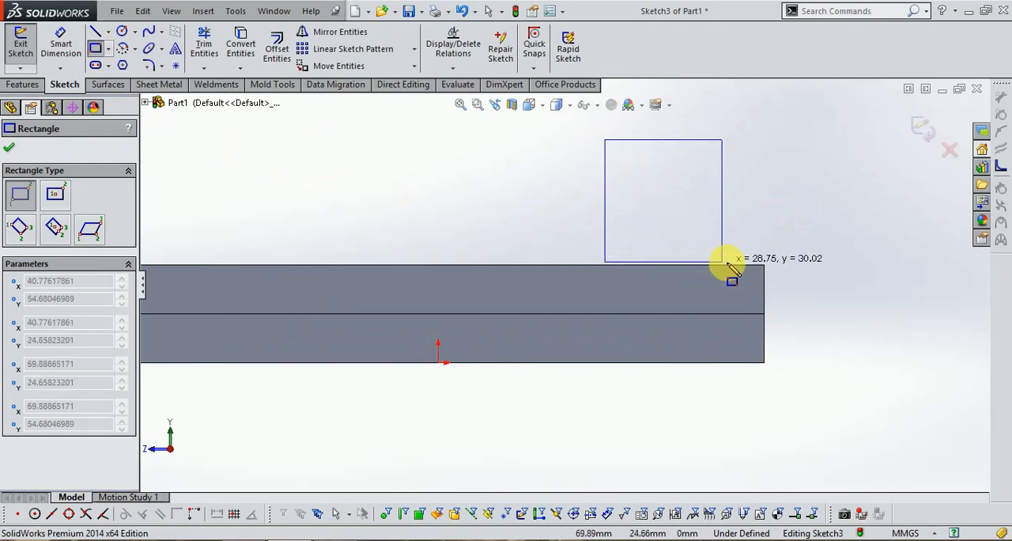
{"action": "left_click", "coordinate": [764, 265]}
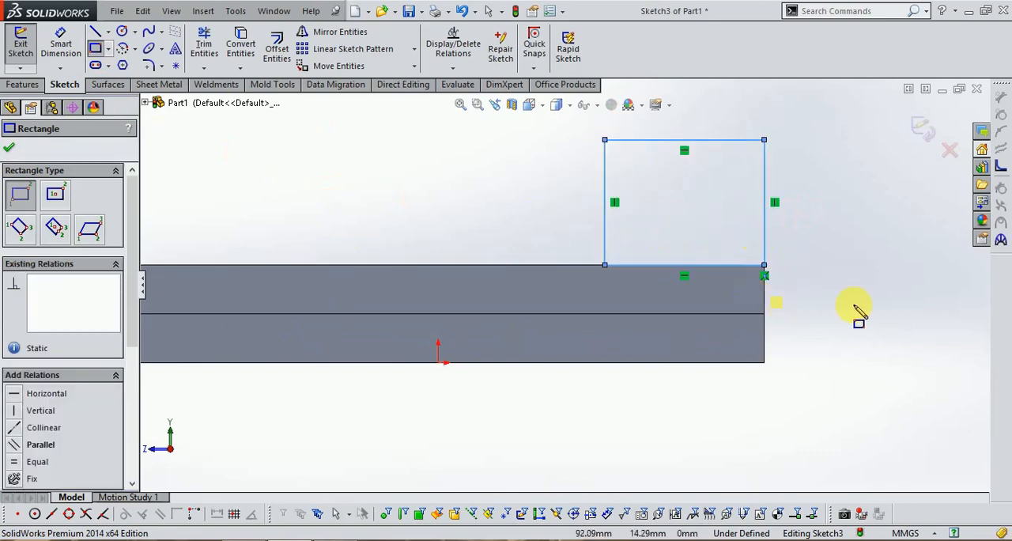
Dimension the rectangle's upper rear corner 42 mm above the base's lower ledge, taking the value from the exercise drawing
{"action": "left_click", "coordinate": [61, 46]}
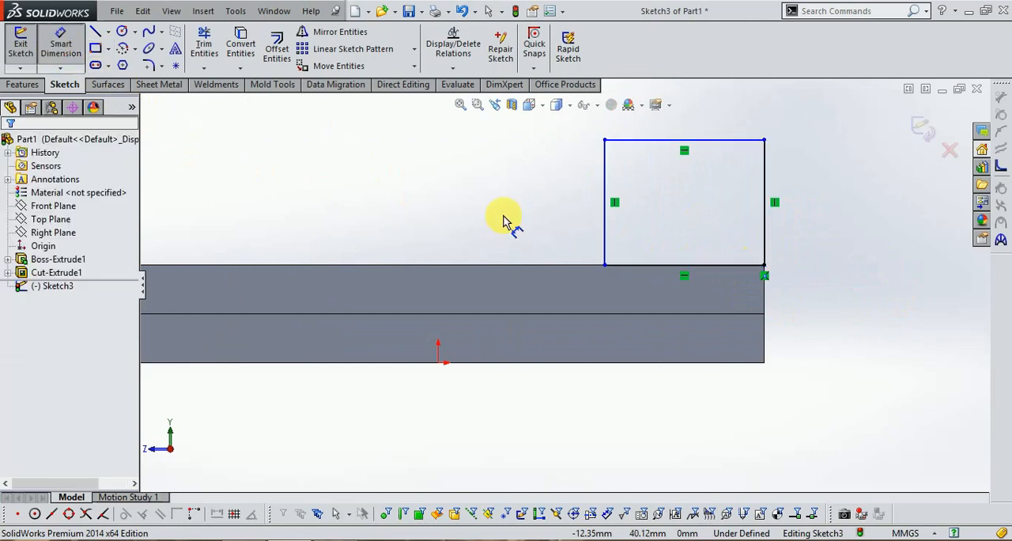
{"action": "left_click", "coordinate": [764, 142]}
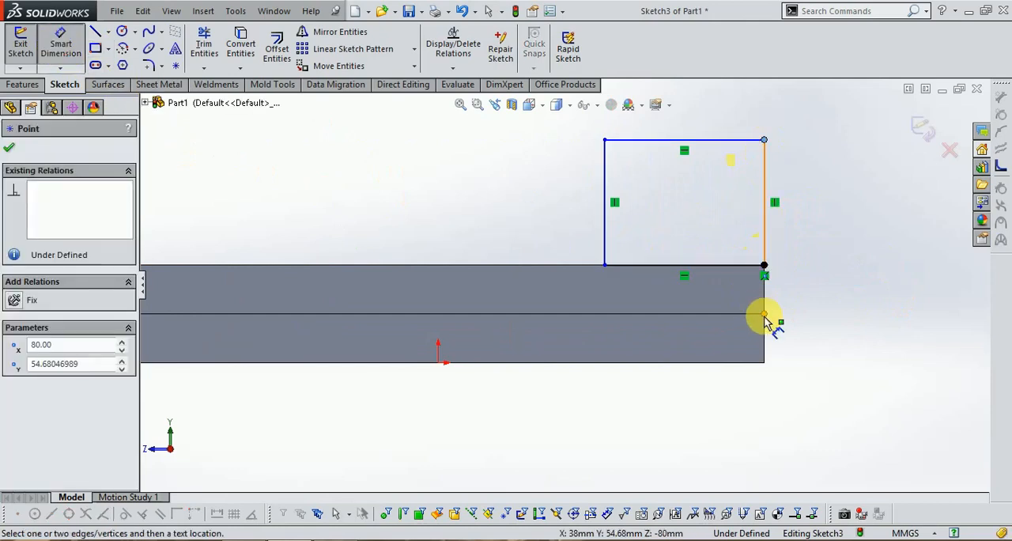
{"action": "left_click", "coordinate": [766, 315]}
{"action": "left_click", "coordinate": [829, 245]}
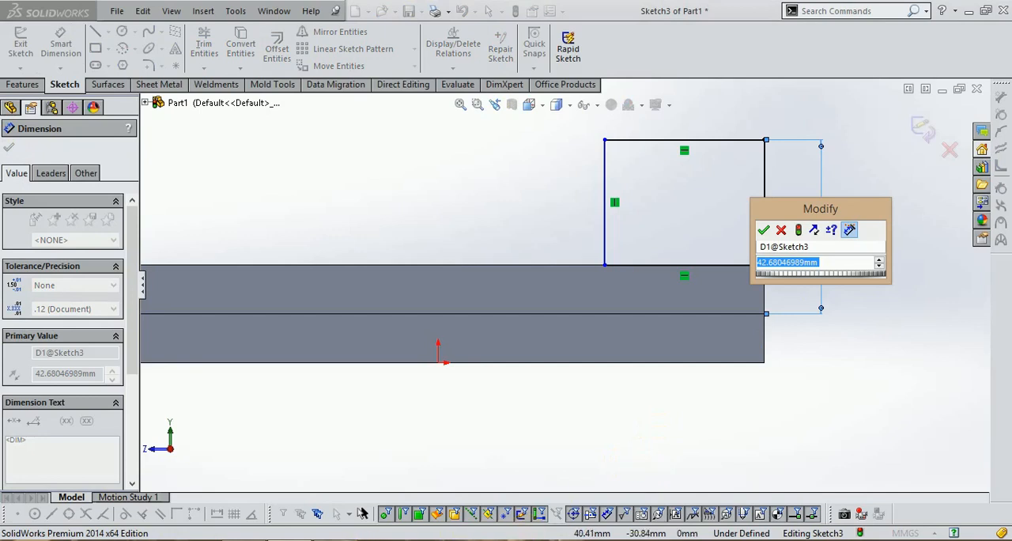
{"action": "left_click", "coordinate": [335, 540]}
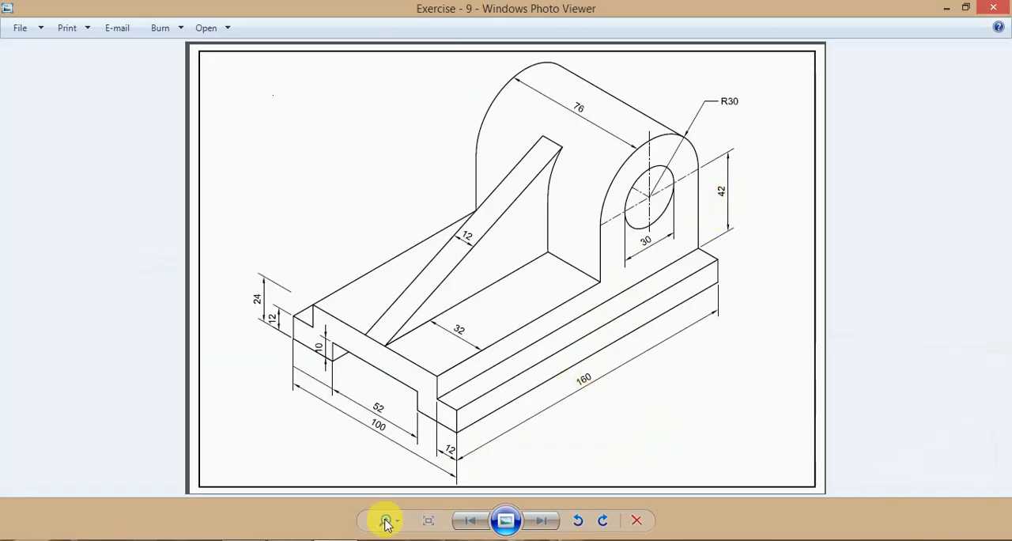
{"action": "left_click", "coordinate": [293, 539]}
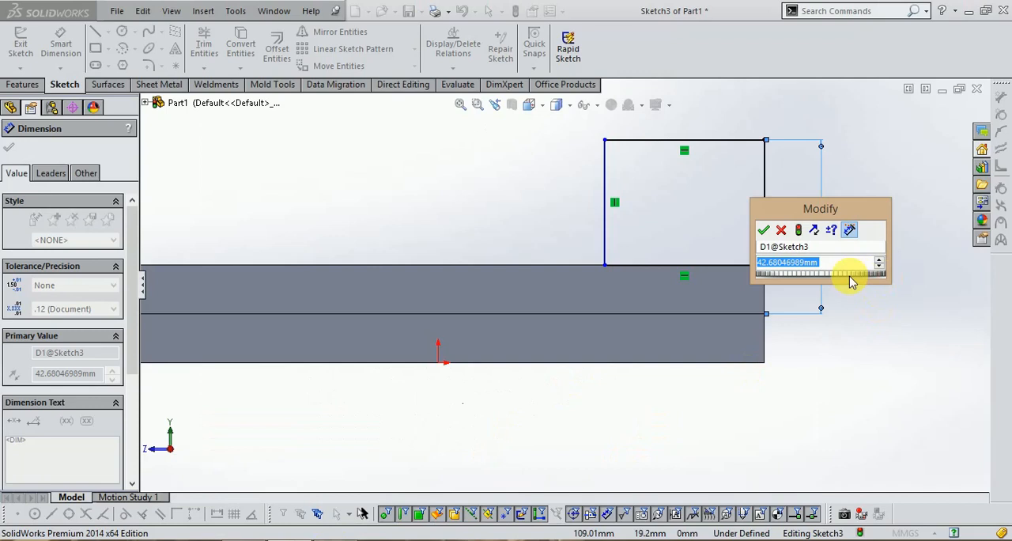
{"action": "type", "text": "42"}
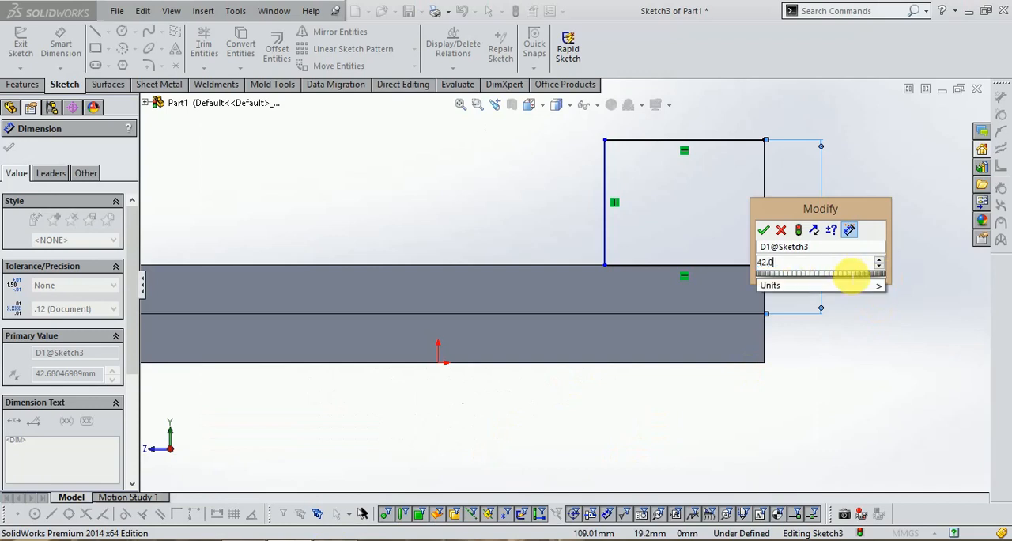
{"action": "key", "text": "Return"}
Dimension the rectangle's top edge 60 mm wide
{"action": "left_click", "coordinate": [706, 143]}
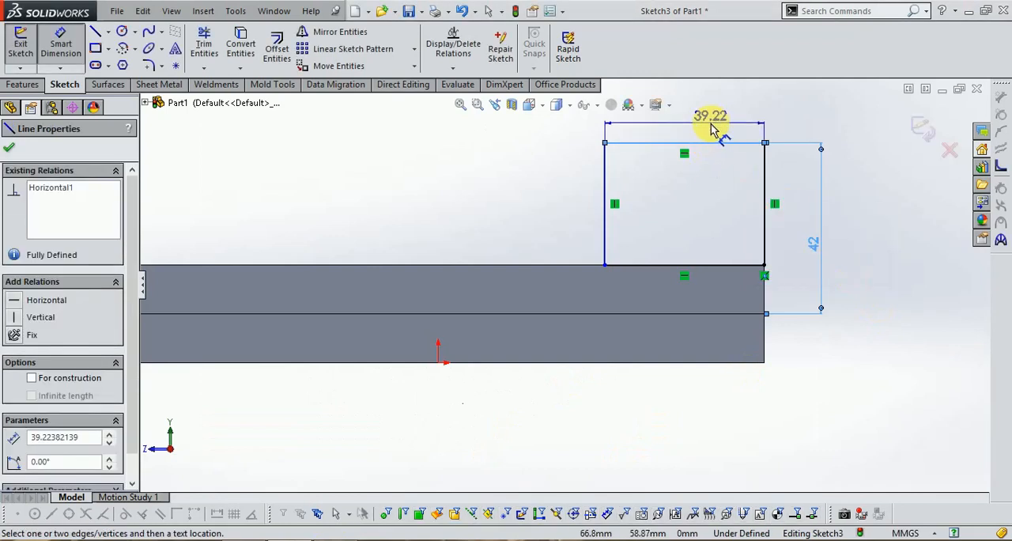
{"action": "left_click", "coordinate": [710, 131]}
{"action": "type", "text": "60"}
{"action": "key", "text": "Return"}
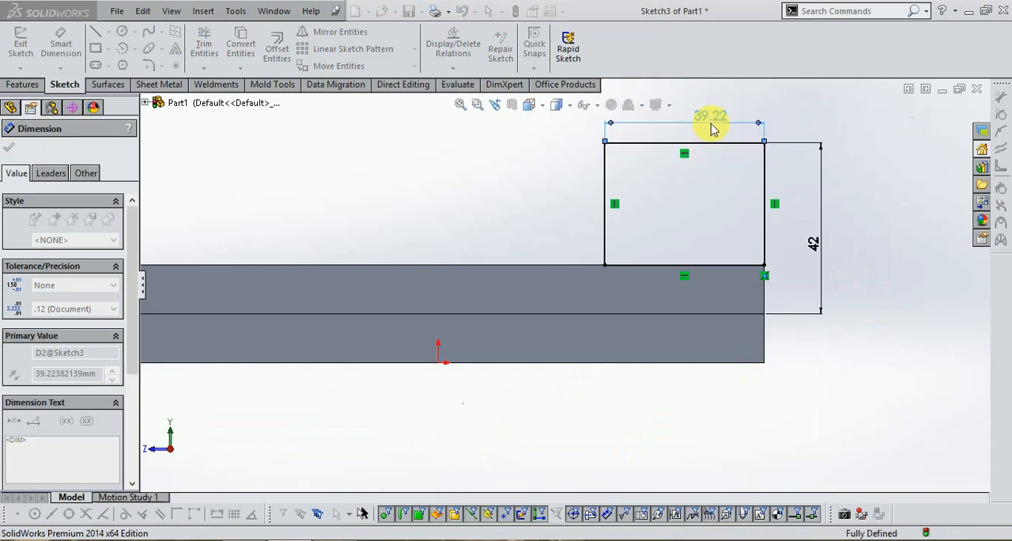
{"action": "scroll", "coordinate": [599, 248], "scroll_direction": "up", "scroll_amount": 3}
{"action": "scroll", "coordinate": [630, 159], "scroll_direction": "down", "scroll_amount": 3}
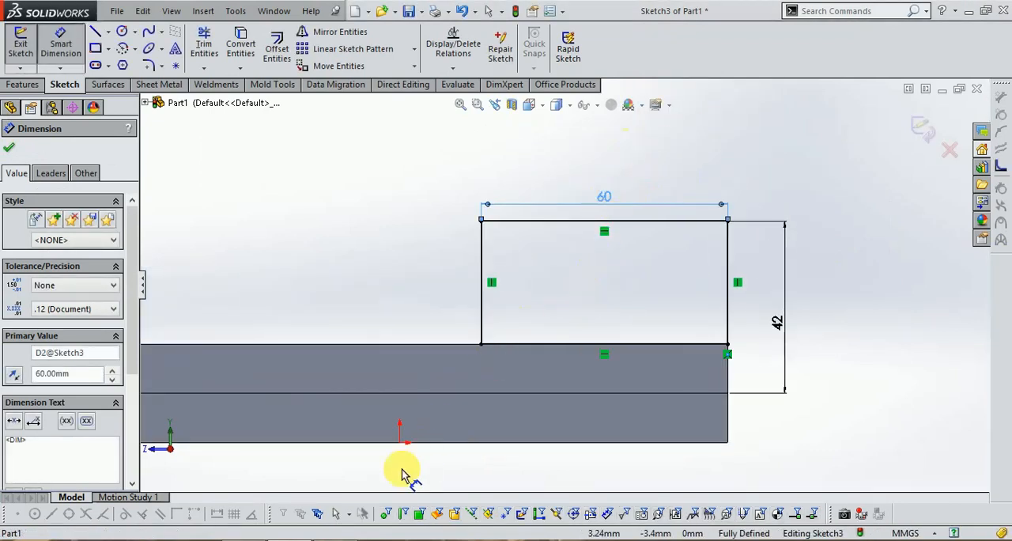
Check the upright's radius in the exercise drawing and sketch a centerpoint arc from the top edge's midpoint, joining both upper corners in a semicircle
{"action": "left_click", "coordinate": [320, 540]}
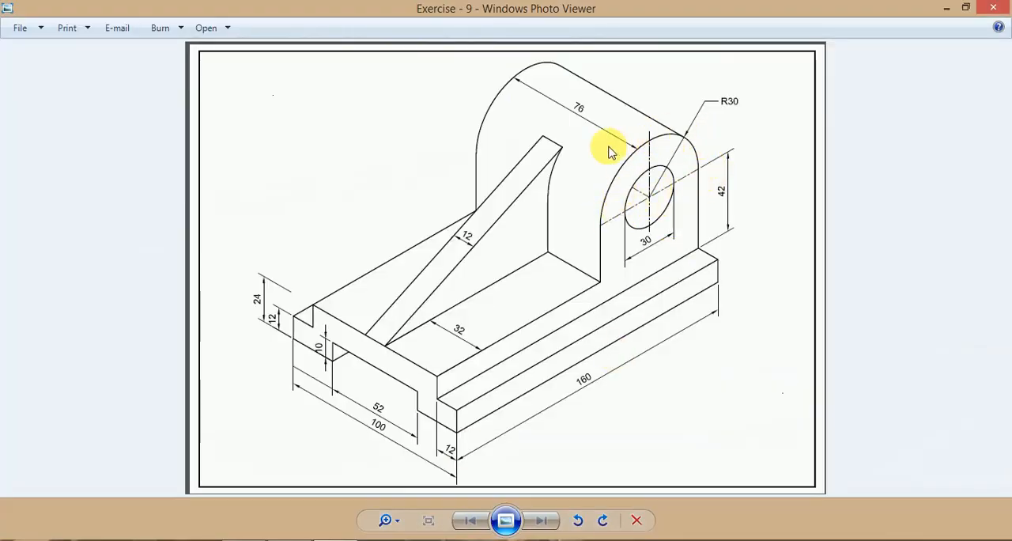
{"action": "left_click", "coordinate": [282, 538]}
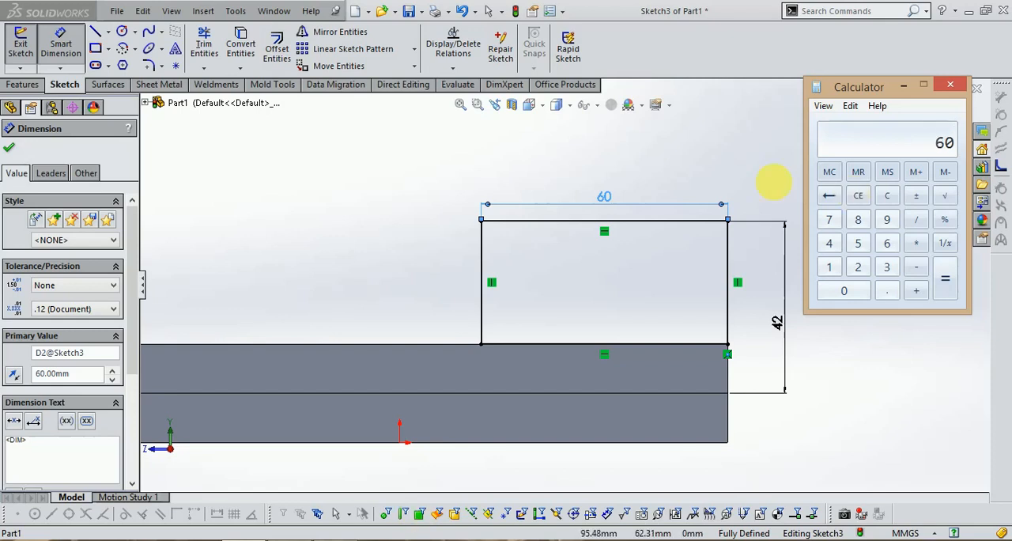
{"action": "left_click", "coordinate": [950, 85]}
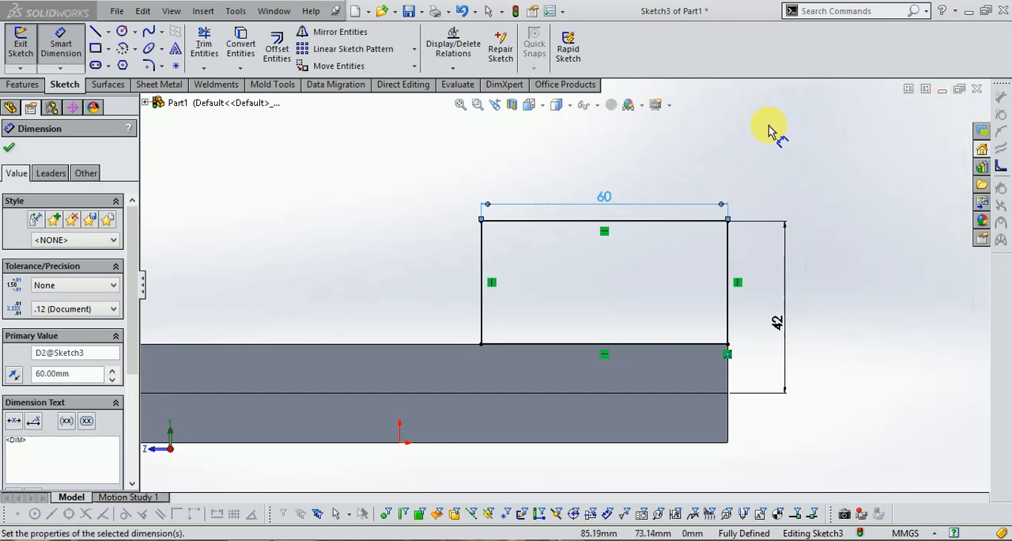
{"action": "left_click", "coordinate": [134, 48]}
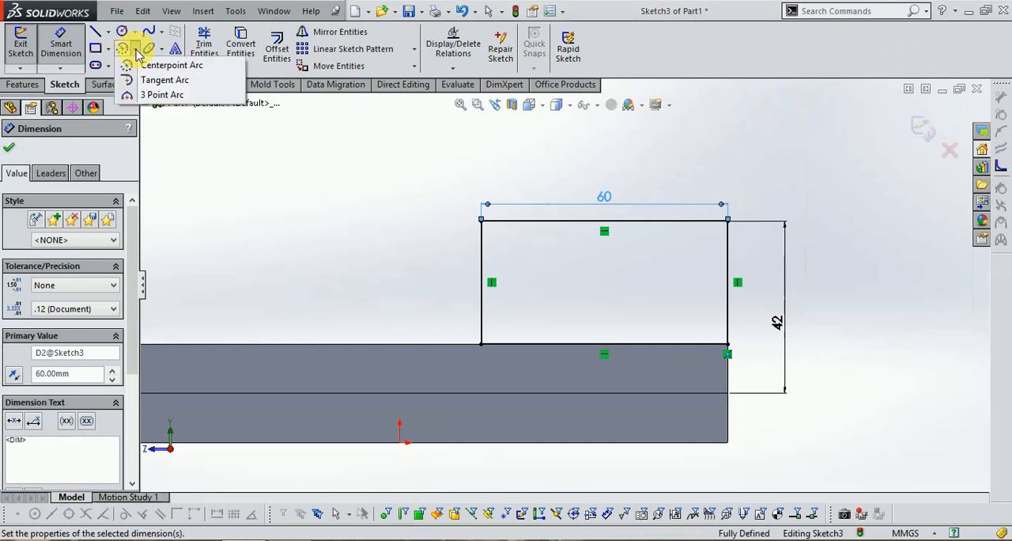
{"action": "left_click", "coordinate": [163, 67]}
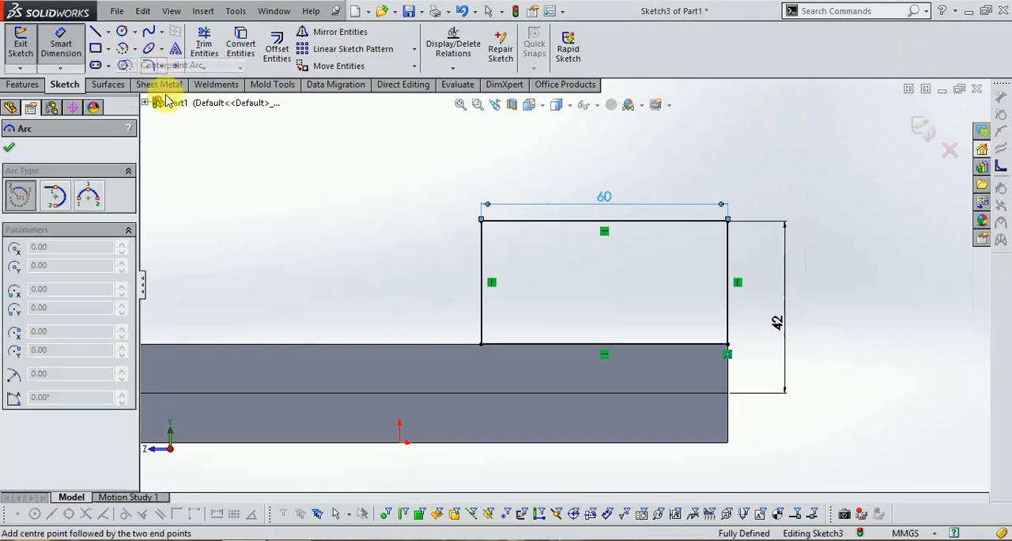
{"action": "left_click", "coordinate": [603, 221]}
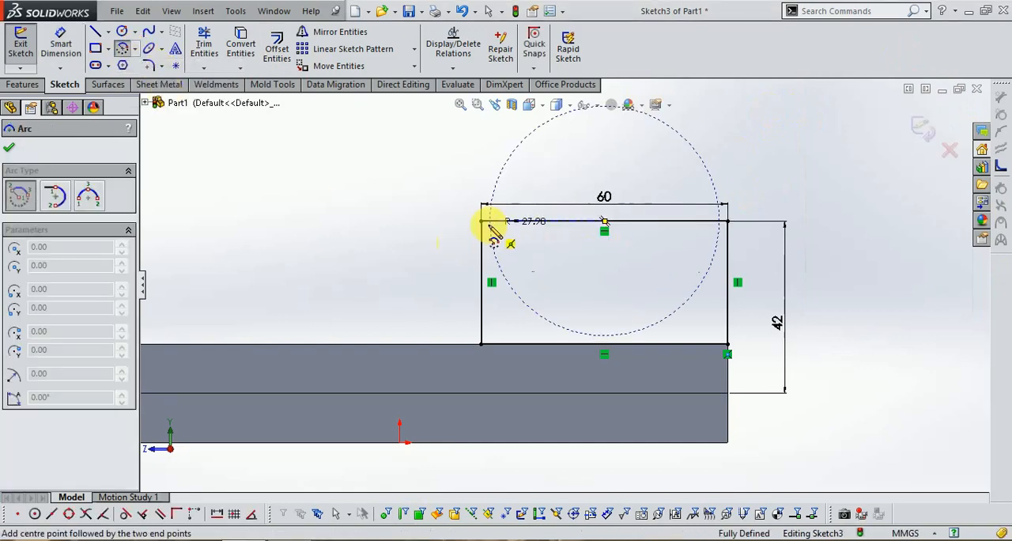
{"action": "left_click", "coordinate": [481, 220]}
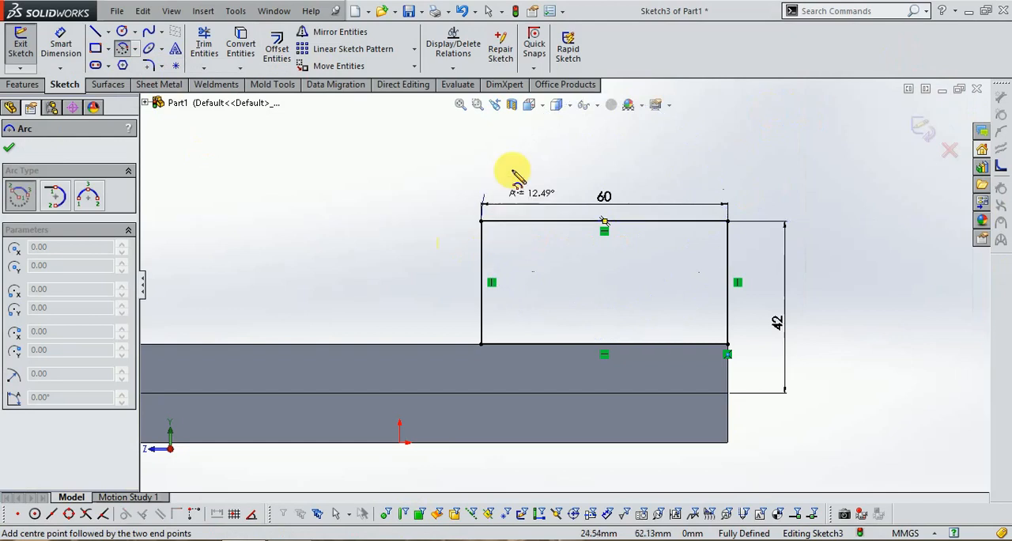
{"action": "left_click", "coordinate": [728, 221]}
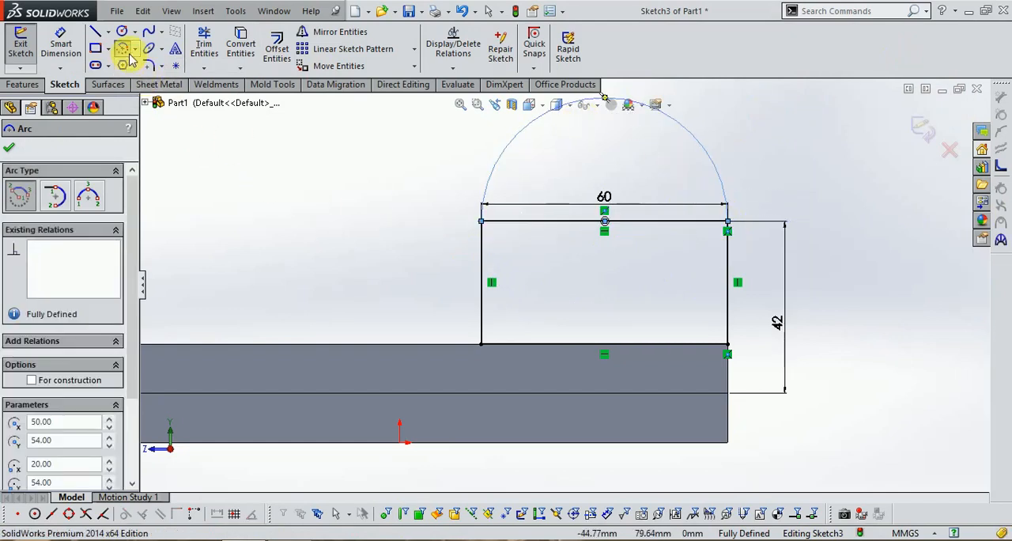
Trim away the rectangle's top edge beneath the semicircular arc
{"action": "left_click", "coordinate": [204, 44]}
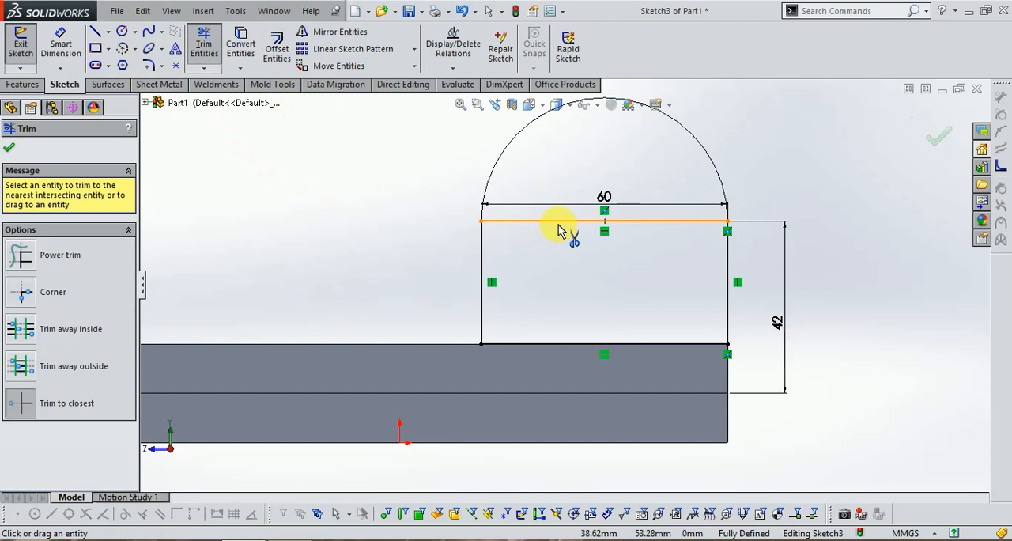
{"action": "left_click", "coordinate": [557, 221]}
{"action": "left_click", "coordinate": [546, 290]}
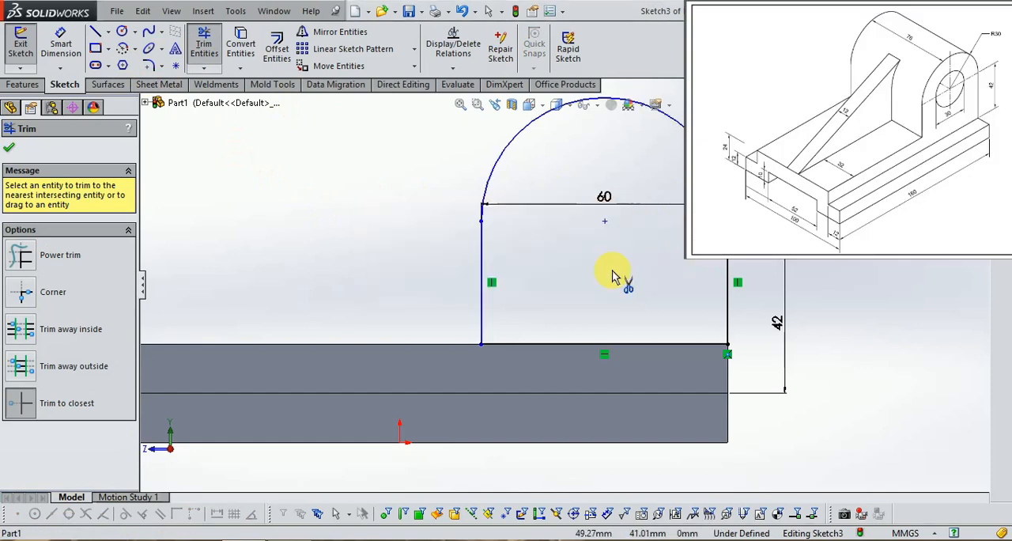
Sketch a circle at the arc's center and set its diameter to 30 mm
{"action": "left_click", "coordinate": [124, 32]}
{"action": "left_click", "coordinate": [604, 220]}
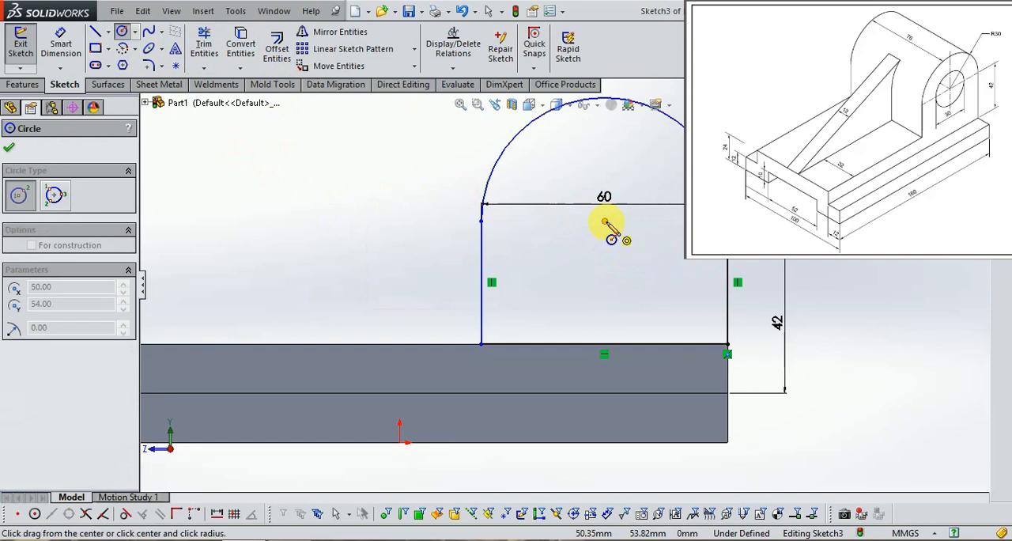
{"action": "left_click", "coordinate": [638, 272]}
{"action": "left_click", "coordinate": [61, 45]}
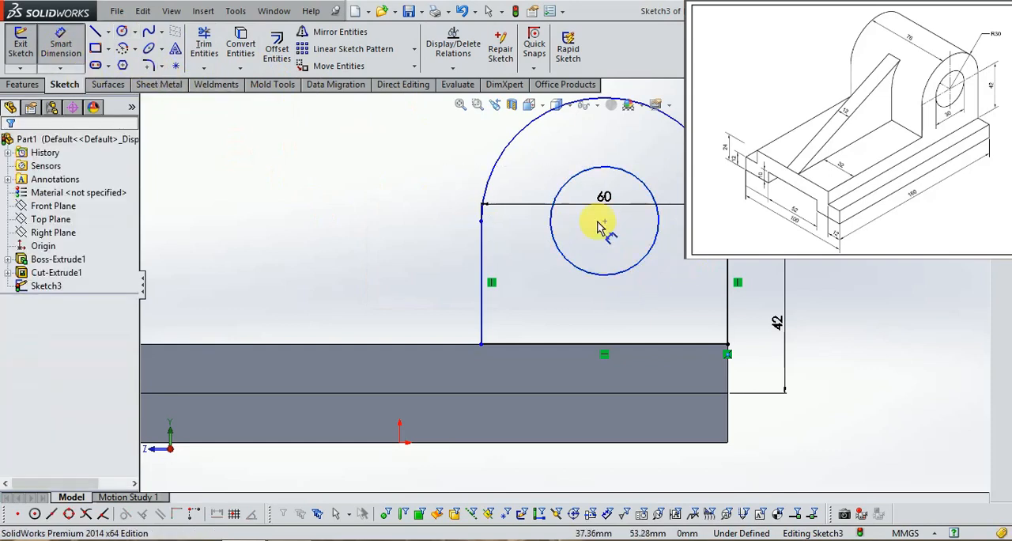
{"action": "left_click", "coordinate": [566, 186]}
{"action": "left_click", "coordinate": [553, 177]}
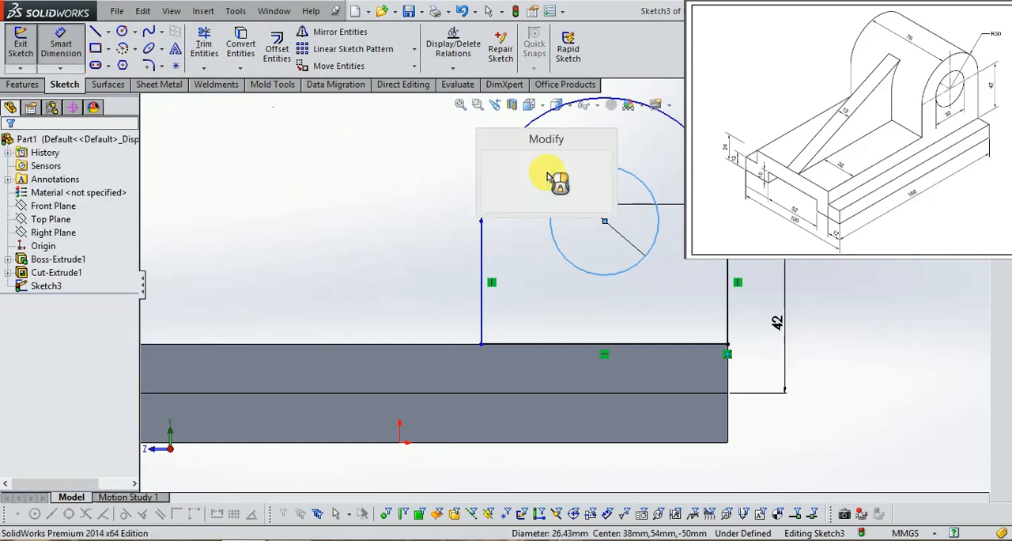
{"action": "type", "text": "30"}
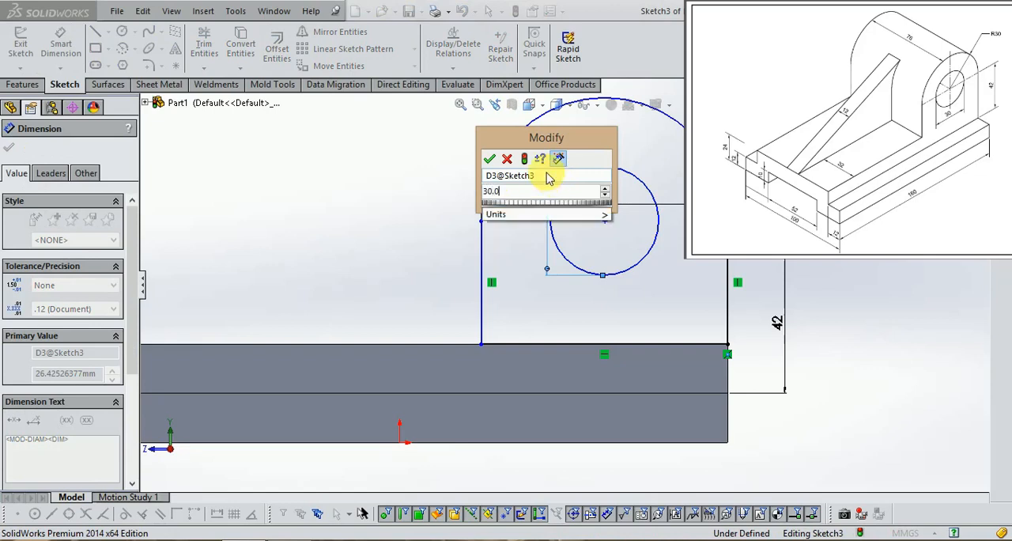
{"action": "key", "text": "Return"}
Compare the complete upright profile with the exercise drawing
{"action": "scroll", "coordinate": [617, 198], "scroll_direction": "up", "scroll_amount": 1}
{"action": "scroll", "coordinate": [645, 217], "scroll_direction": "up", "scroll_amount": 1}
{"action": "scroll", "coordinate": [582, 239], "scroll_direction": "down", "scroll_amount": 1}
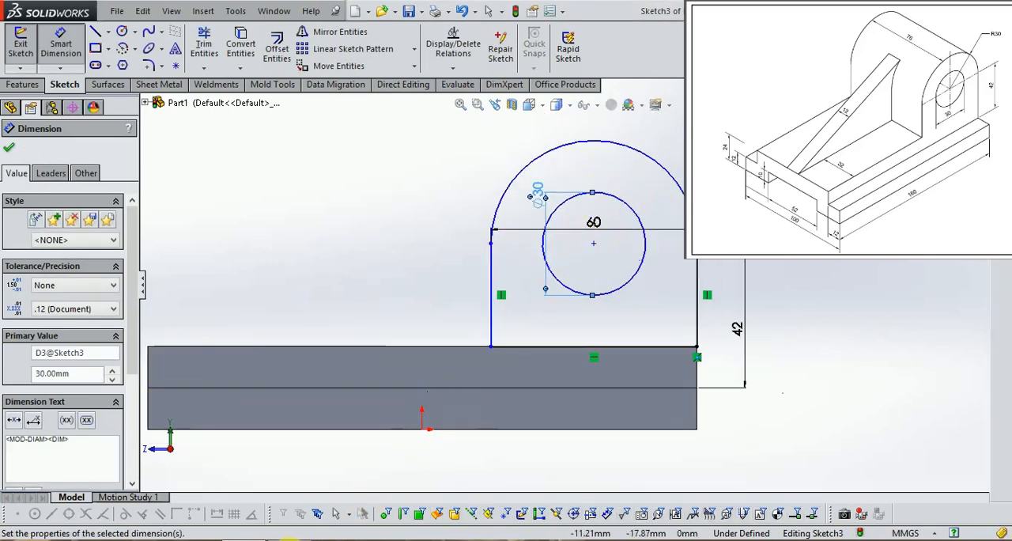
{"action": "scroll", "coordinate": [517, 355], "scroll_direction": "down", "scroll_amount": 3}
{"action": "scroll", "coordinate": [517, 345], "scroll_direction": "up", "scroll_amount": 5}
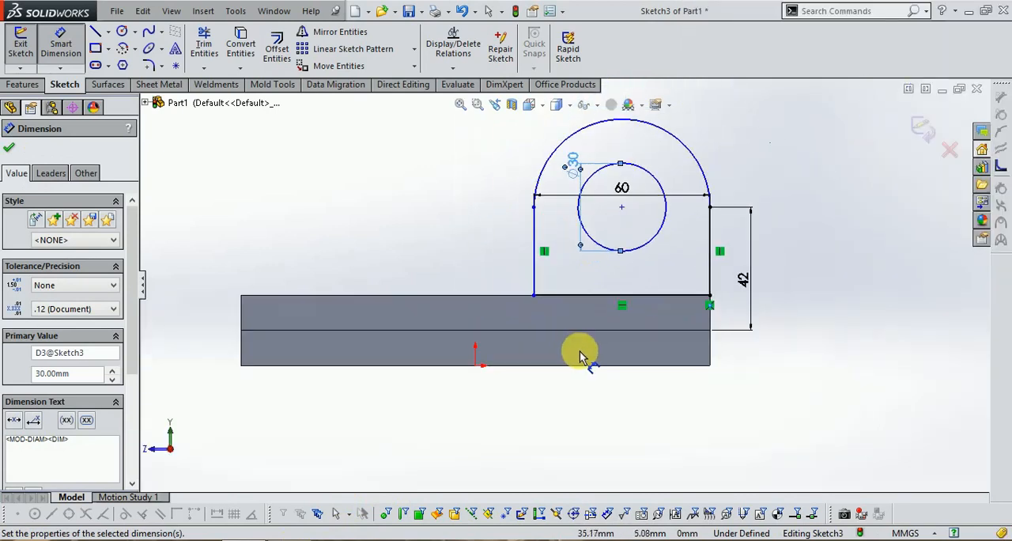
{"action": "left_click", "coordinate": [292, 538]}
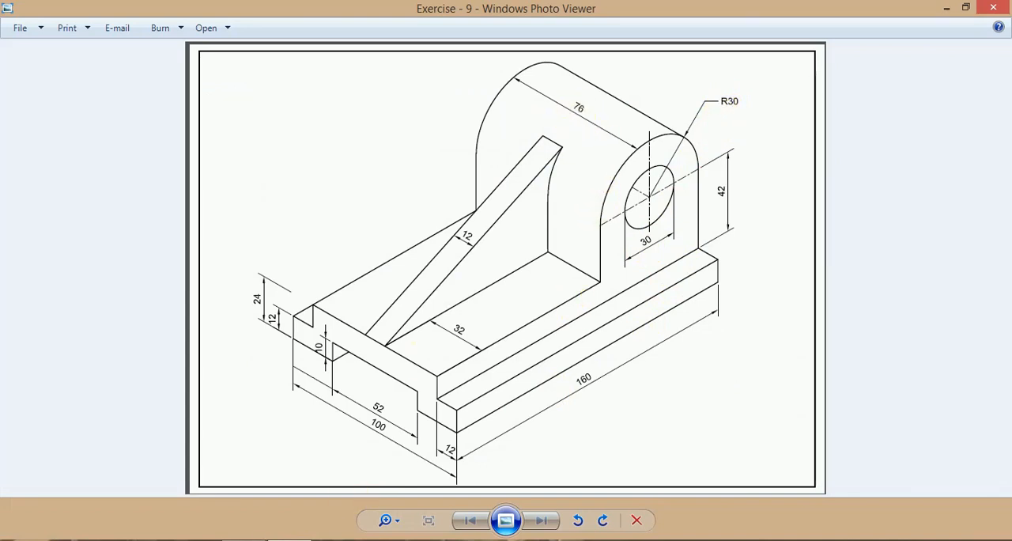
Close the upright's profile sketch and set its boss extrusion to 76 mm deep, reversed to run across the stepped base
{"action": "left_click", "coordinate": [267, 539]}
{"action": "left_click", "coordinate": [923, 142]}
{"action": "scroll", "coordinate": [849, 248], "scroll_direction": "up", "scroll_amount": 2}
{"action": "mouse_move", "coordinate": [584, 364]}
{"action": "middle_mouse_down"}
{"action": "mouse_move", "coordinate": [631, 351]}
{"action": "mouse_move", "coordinate": [651, 390]}
{"action": "mouse_move", "coordinate": [639, 396]}
{"action": "middle_mouse_up"}
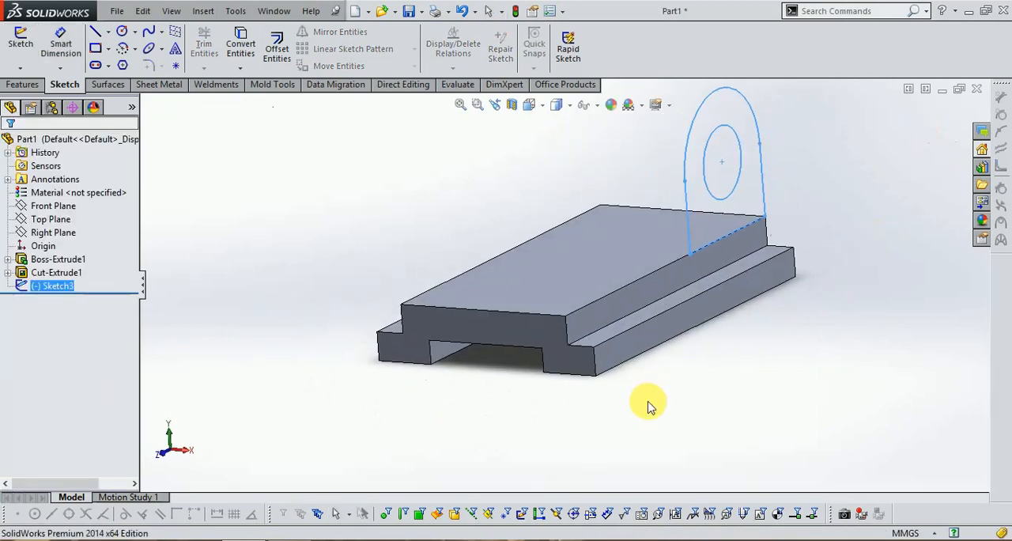
{"action": "left_click", "coordinate": [26, 86]}
{"action": "left_click", "coordinate": [27, 45]}
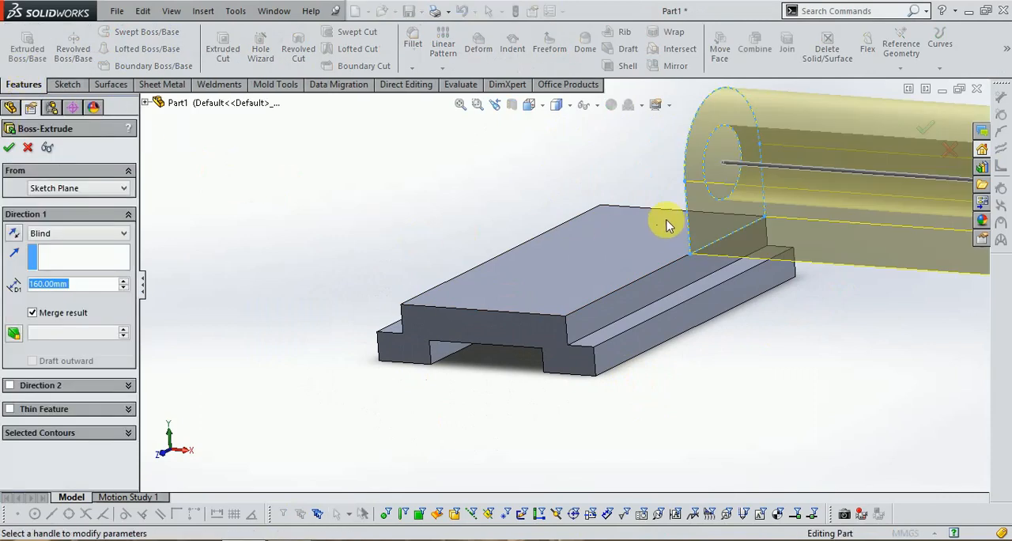
{"action": "left_click", "coordinate": [11, 236]}
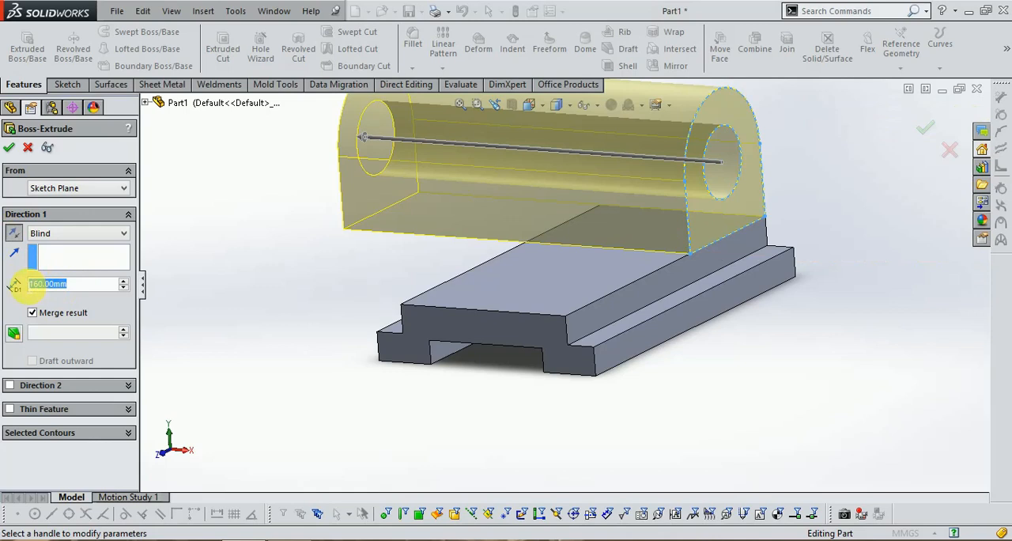
{"action": "type", "text": "76"}
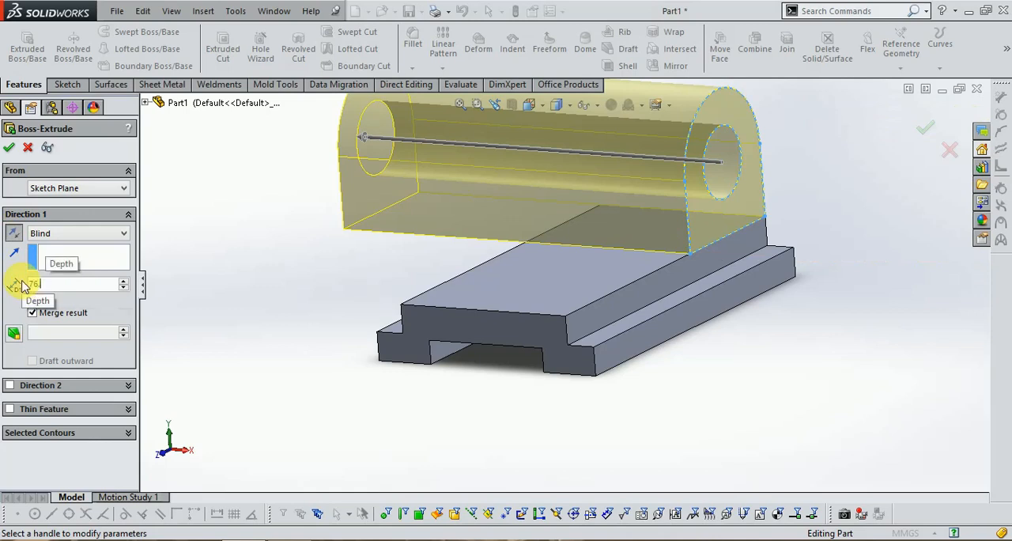
{"action": "key", "text": "Return"}
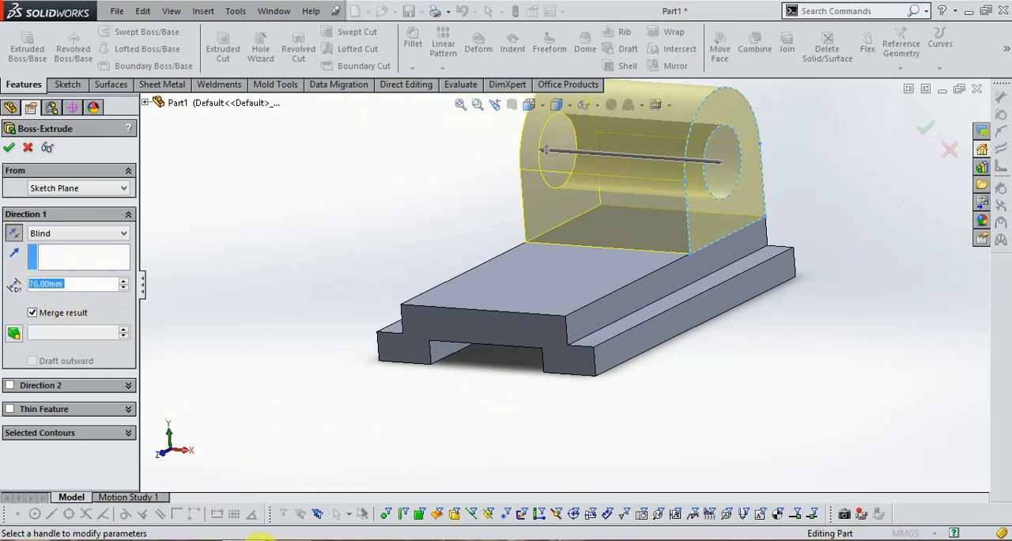
Compare the extrusion preview with the exercise drawing and accept the upright's extrusion
{"action": "left_click", "coordinate": [261, 539]}
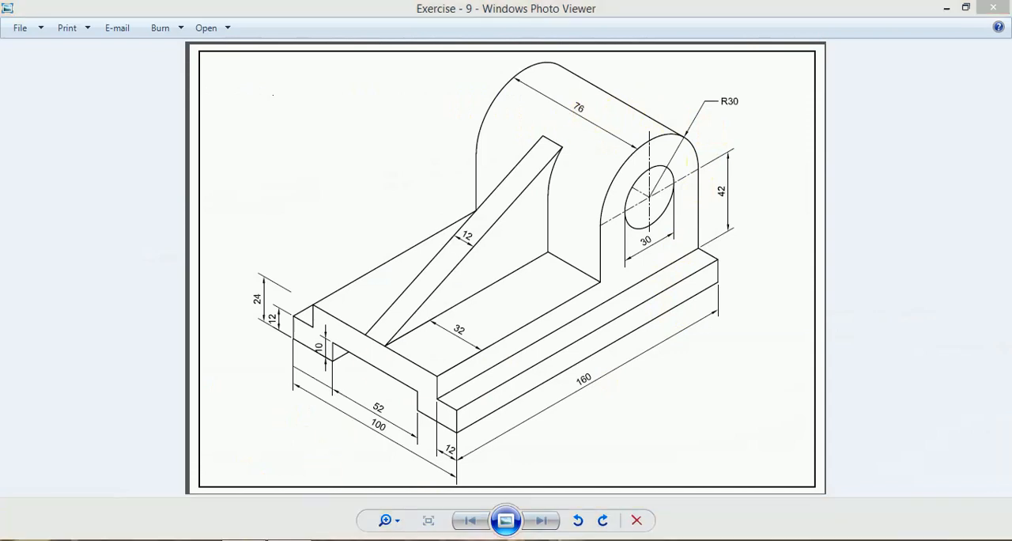
{"action": "left_click", "coordinate": [260, 539]}
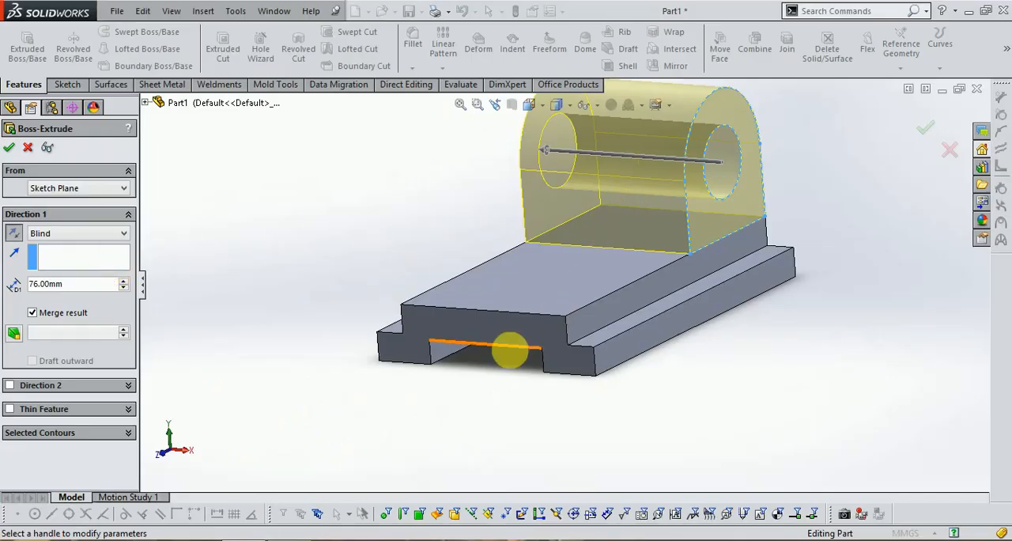
{"action": "scroll", "coordinate": [516, 344], "scroll_direction": "up", "scroll_amount": 1}
{"action": "left_click", "coordinate": [10, 149]}
{"action": "middle_click_drag", "start_coordinate": [797, 200], "coordinate": [766, 233]}
{"action": "scroll", "coordinate": [790, 159], "scroll_direction": "down", "scroll_amount": 3}
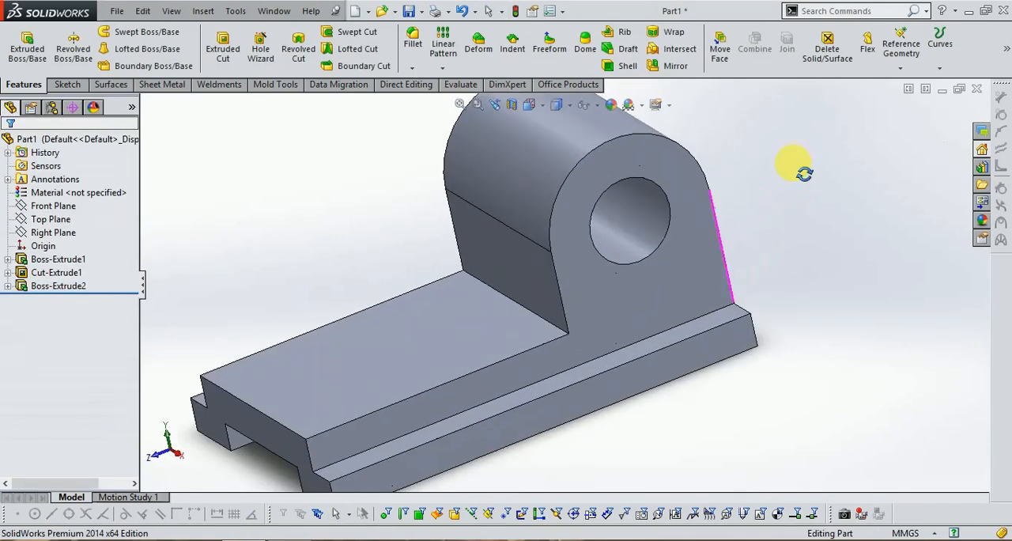
{"action": "middle_click_drag", "start_coordinate": [793, 162], "coordinate": [826, 213]}
{"action": "scroll", "coordinate": [830, 221], "scroll_direction": "up", "scroll_amount": 3}
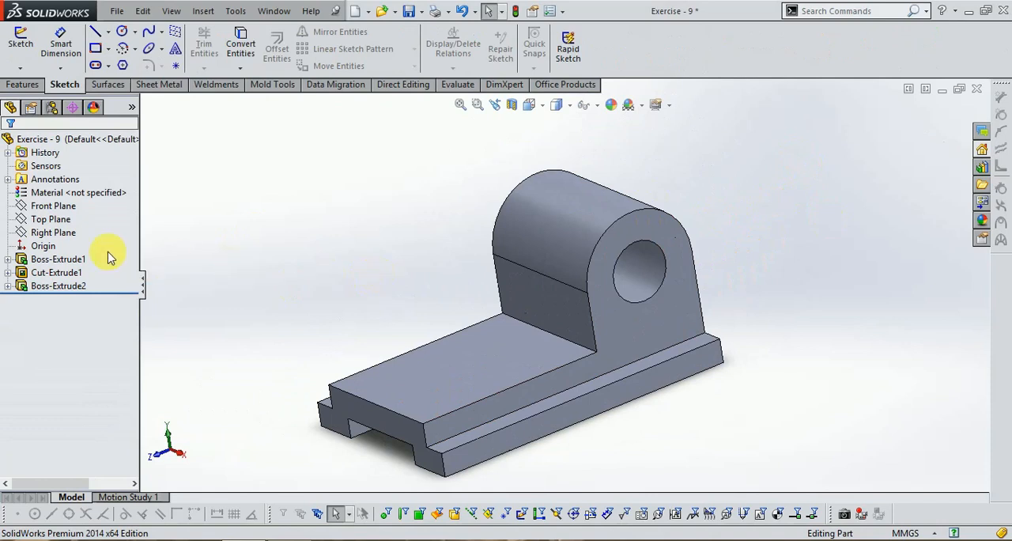
Check the rib in the exercise drawing and, on the Right Plane, sketch a line from the base's front top corner to the upright's highest point
{"action": "left_click", "coordinate": [282, 540]}
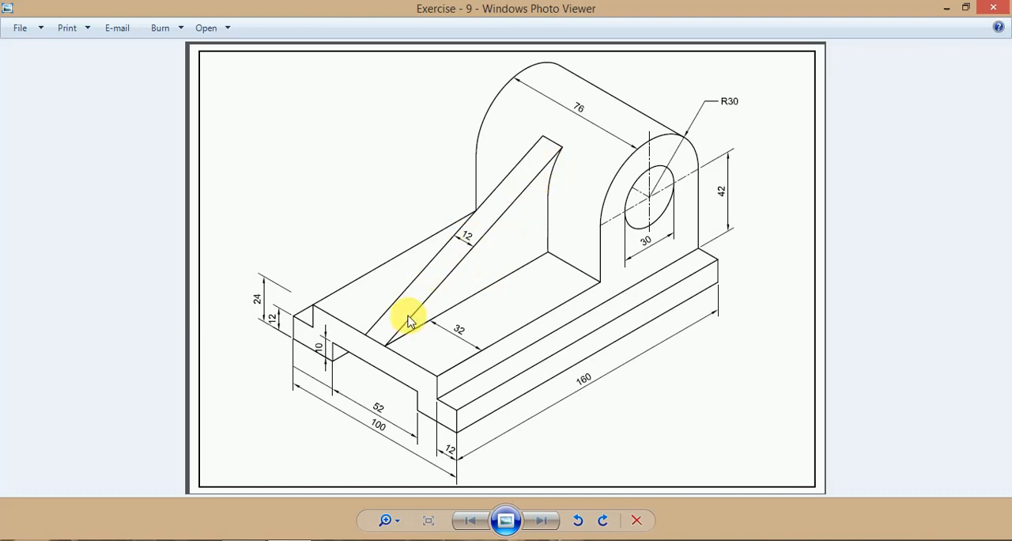
{"action": "mouse_move", "coordinate": [246, 540]}
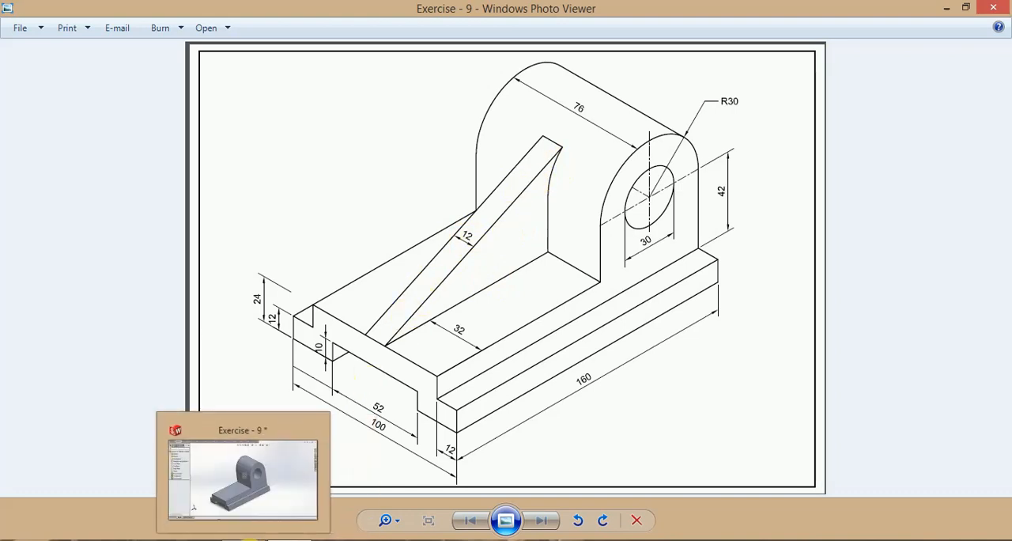
{"action": "left_click", "coordinate": [247, 539]}
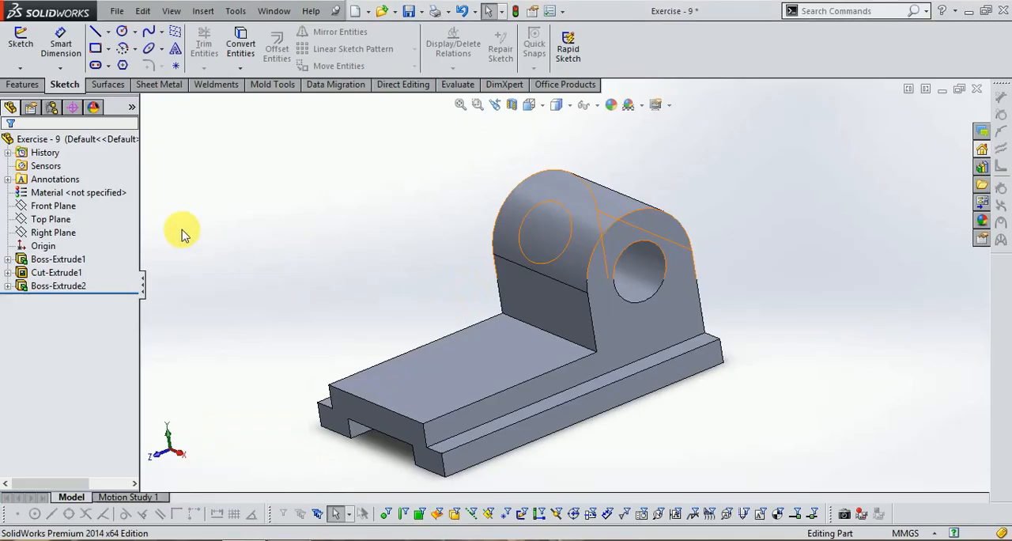
{"action": "left_click", "coordinate": [51, 222]}
{"action": "left_click", "coordinate": [49, 232]}
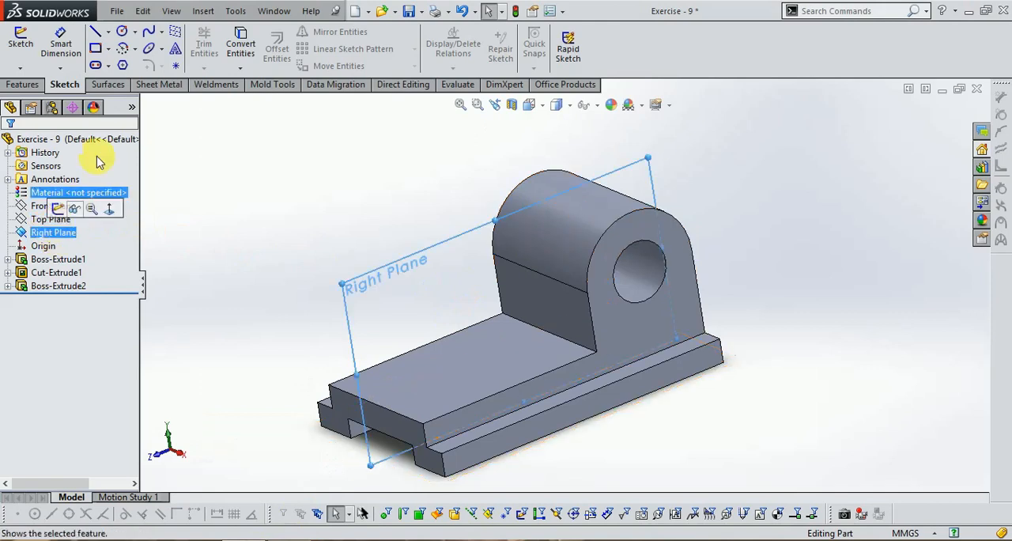
{"action": "left_click", "coordinate": [22, 41]}
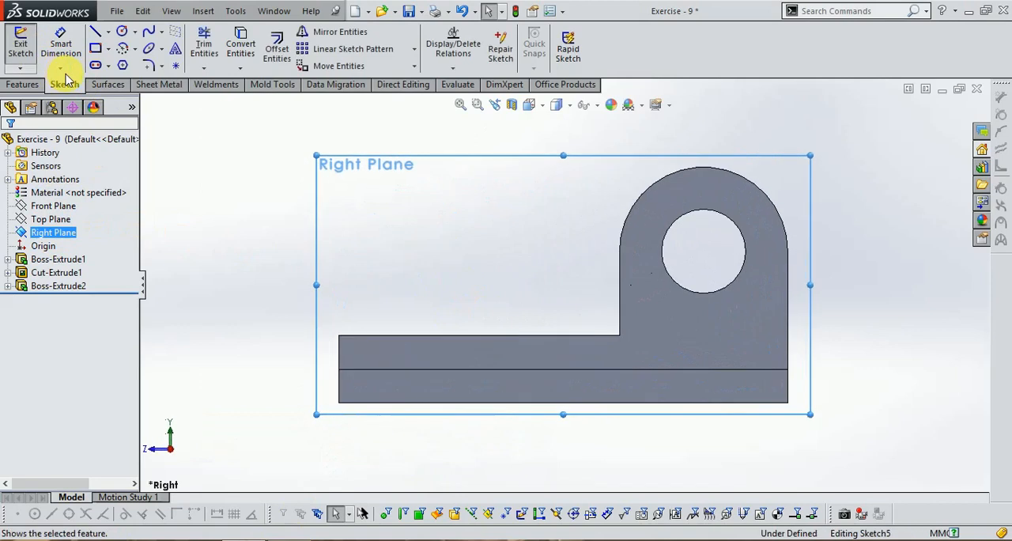
{"action": "left_click", "coordinate": [97, 35]}
{"action": "mouse_move", "coordinate": [339, 337]}
{"action": "left_mouse_down"}
{"action": "mouse_move", "coordinate": [648, 232]}
{"action": "mouse_move", "coordinate": [702, 168]}
{"action": "left_mouse_up"}
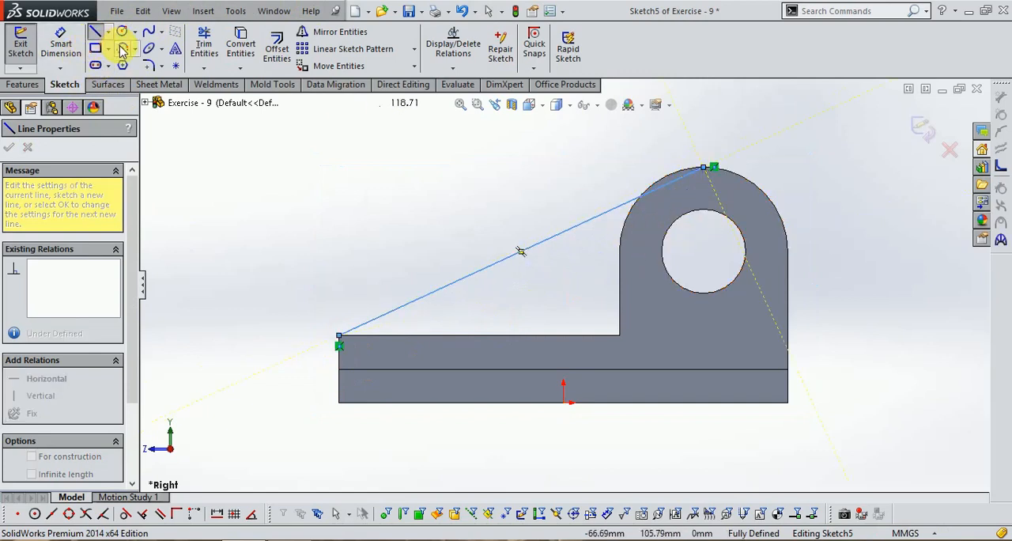
Sketch a 180° centerpoint arc of radius 30 mm about the hole's center, following the upright's rounded top
{"action": "left_click", "coordinate": [123, 49]}
{"action": "left_click", "coordinate": [704, 251]}
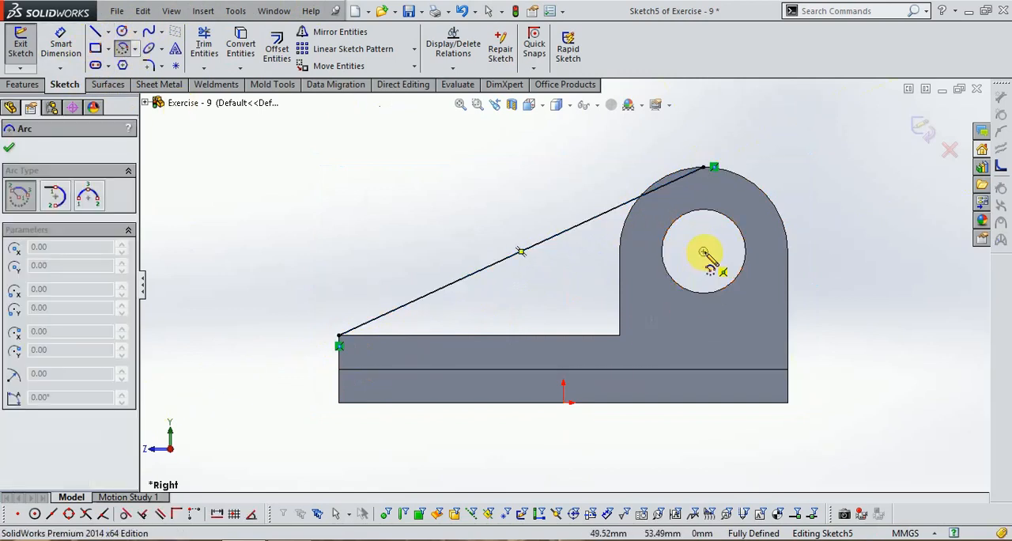
{"action": "left_click", "coordinate": [789, 251]}
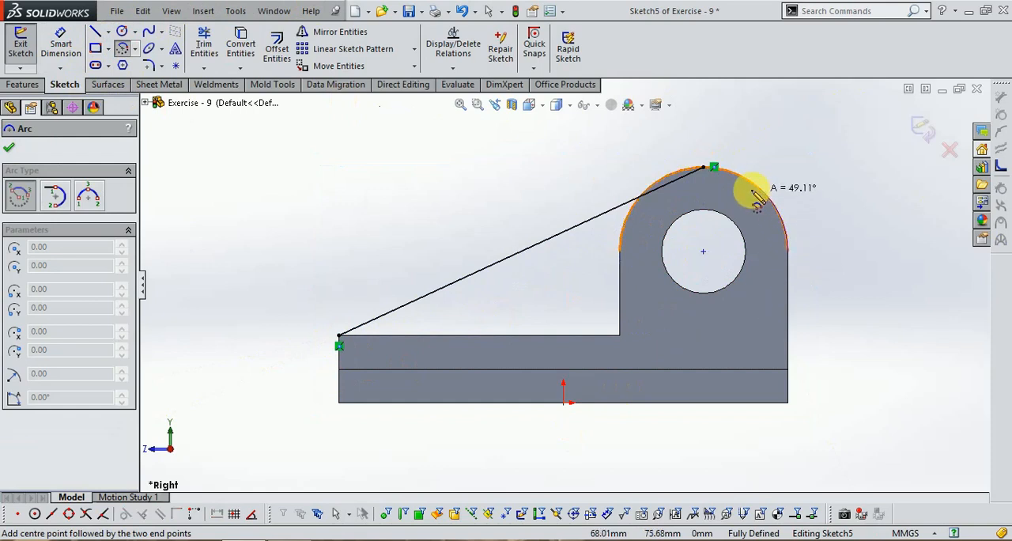
{"action": "left_click", "coordinate": [626, 254]}
{"action": "scroll", "coordinate": [712, 217], "scroll_direction": "down", "scroll_amount": 2}
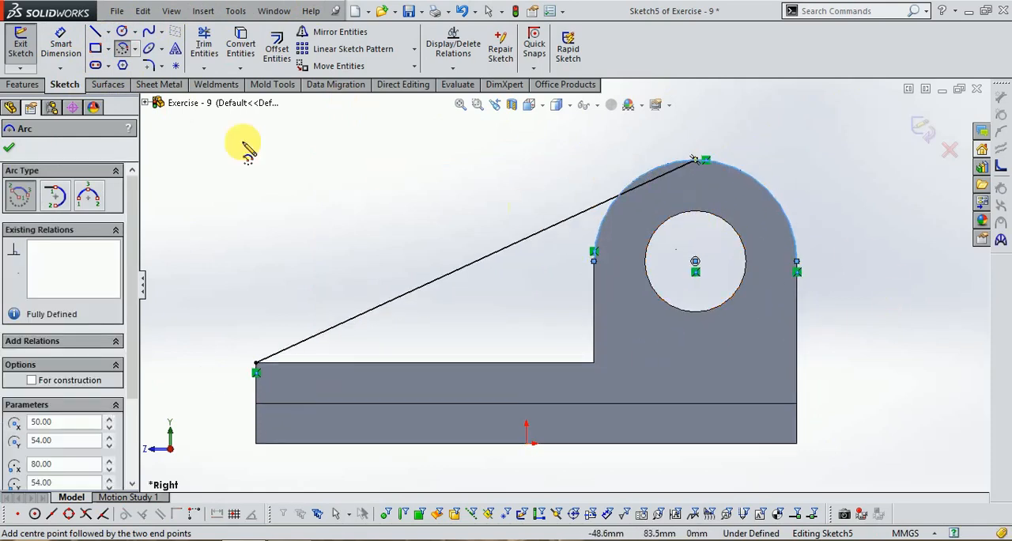
Sketch lines from the arc's front end down the upright's face and along the base top to the sloped line's start
{"action": "left_click", "coordinate": [94, 33]}
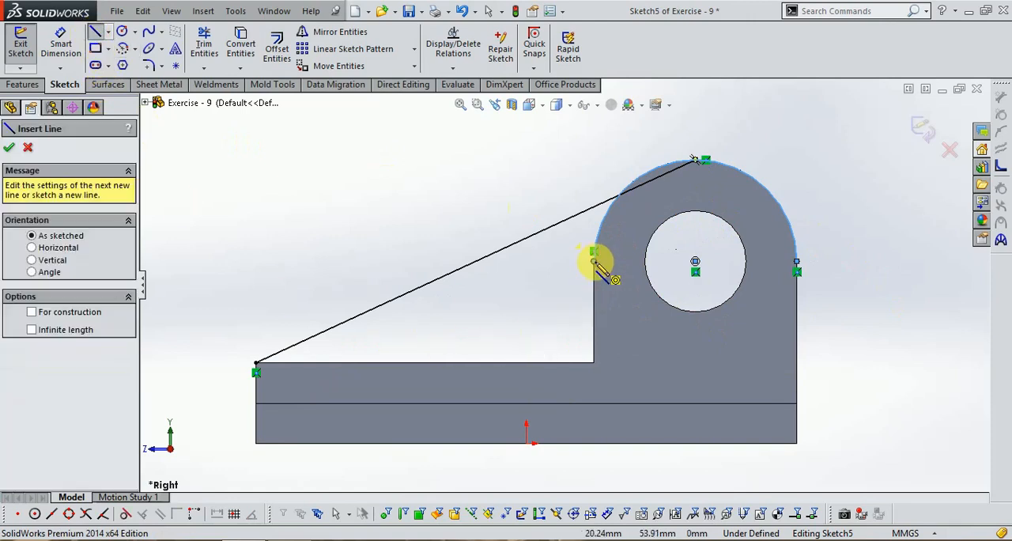
{"action": "left_click", "coordinate": [593, 261]}
{"action": "left_click", "coordinate": [594, 364]}
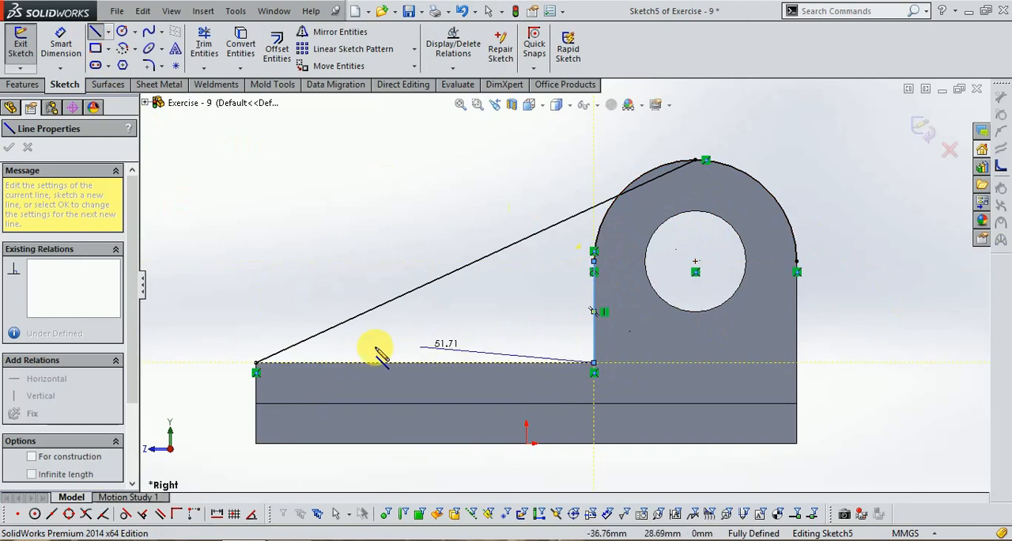
{"action": "left_click", "coordinate": [256, 364]}
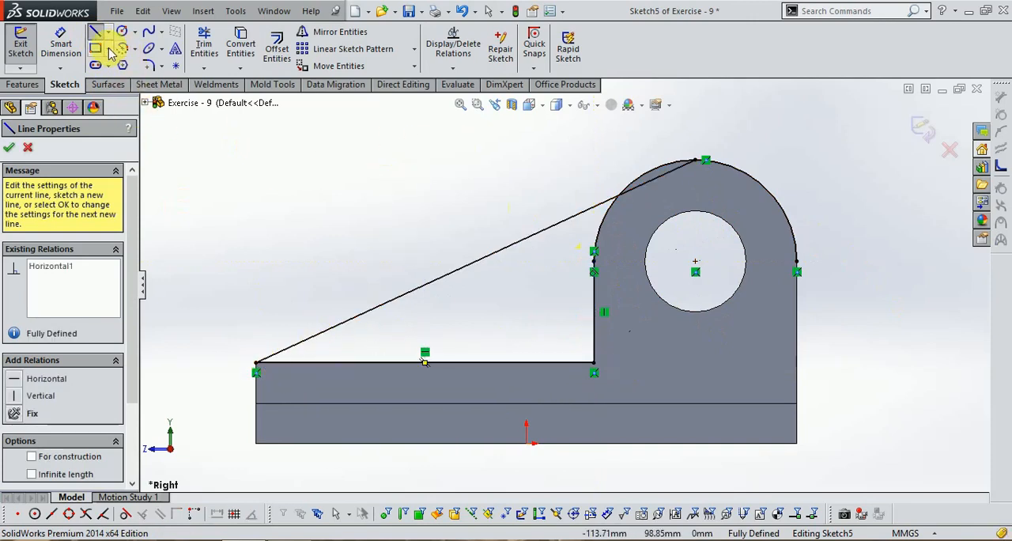
Trim the arc beyond the sloped line and the line portion inside the upright, and close the rib sketch
{"action": "left_click", "coordinate": [204, 45]}
{"action": "scroll", "coordinate": [688, 180], "scroll_direction": "down", "scroll_amount": 3}
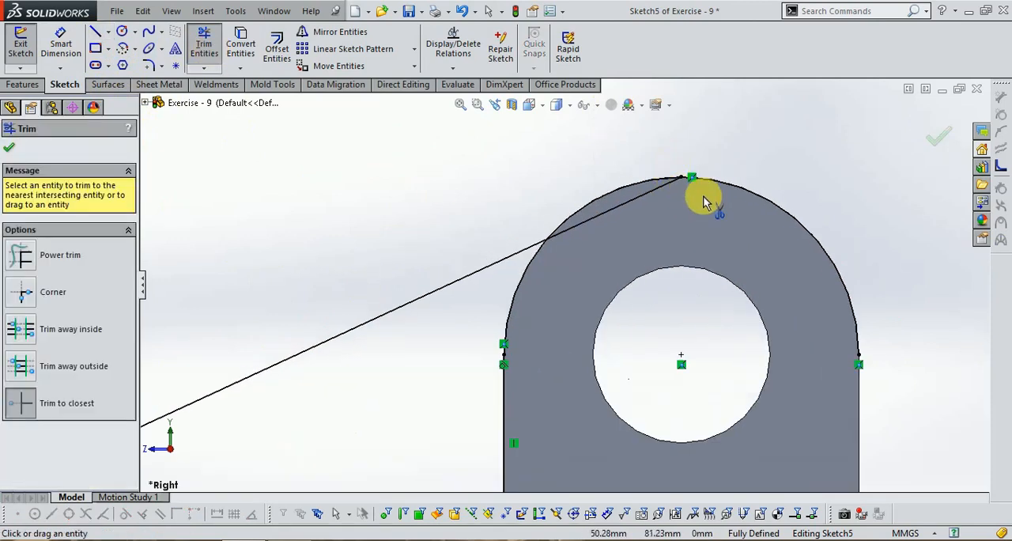
{"action": "left_click", "coordinate": [585, 211]}
{"action": "left_click", "coordinate": [599, 222]}
{"action": "key", "text": "f"}
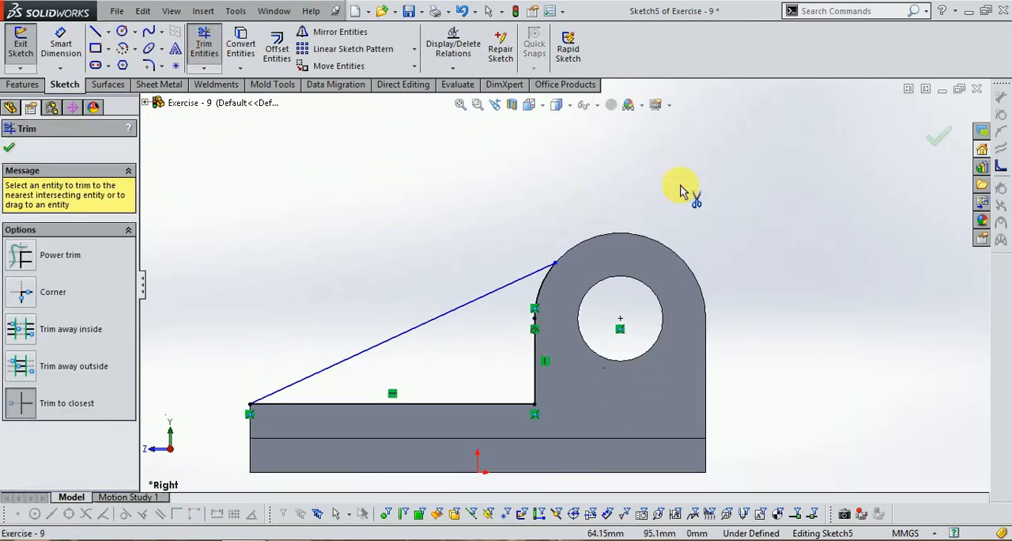
{"action": "left_click", "coordinate": [930, 150]}
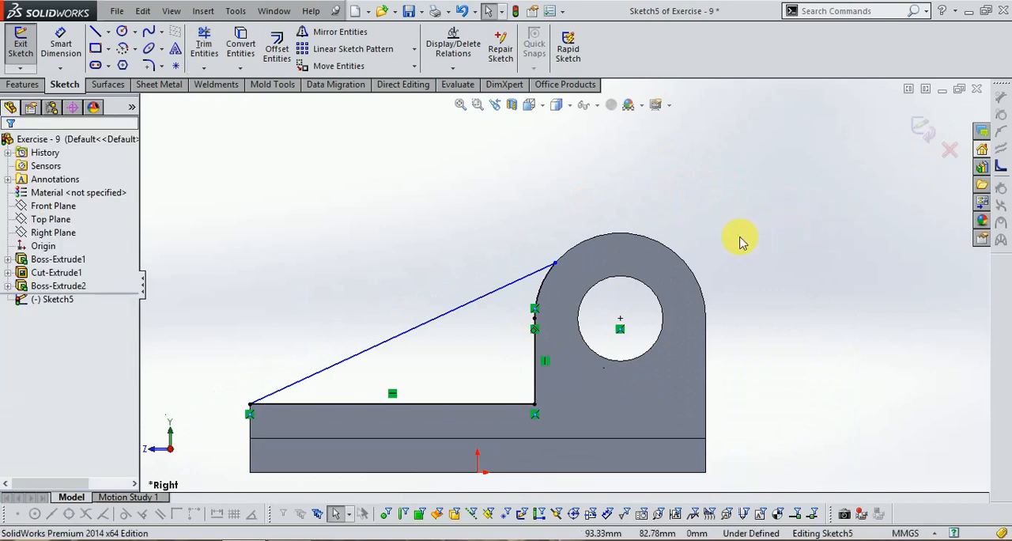
{"action": "left_click", "coordinate": [922, 129]}
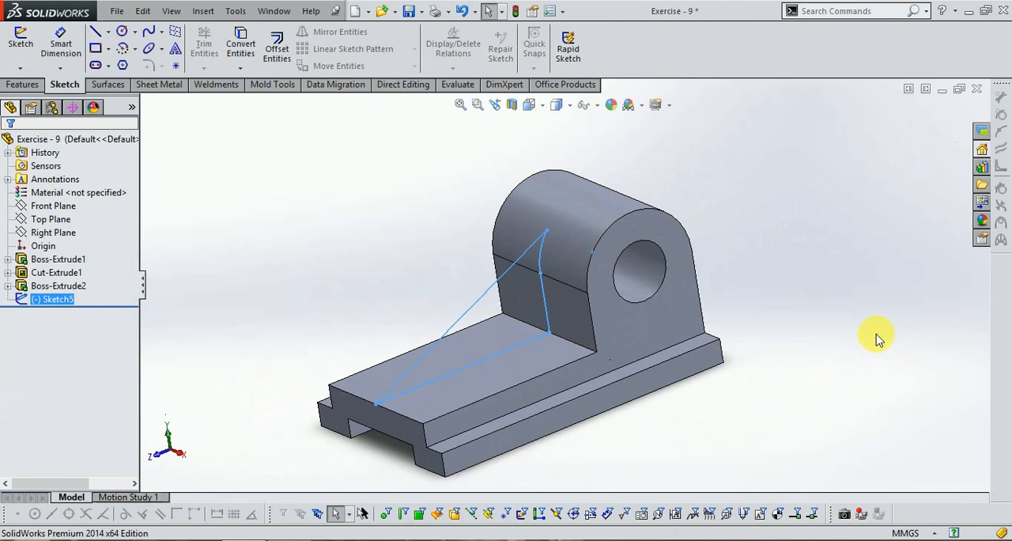
Check the rib's thickness in the exercise drawing and set a boss extrusion of the rib profile to 12 mm
{"action": "left_click", "coordinate": [298, 540]}
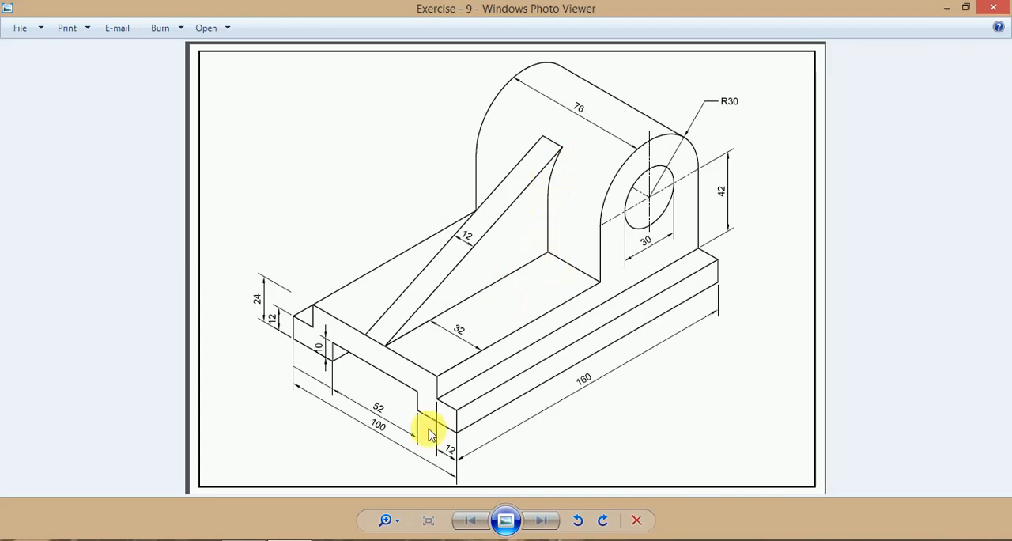
{"action": "left_click", "coordinate": [273, 540]}
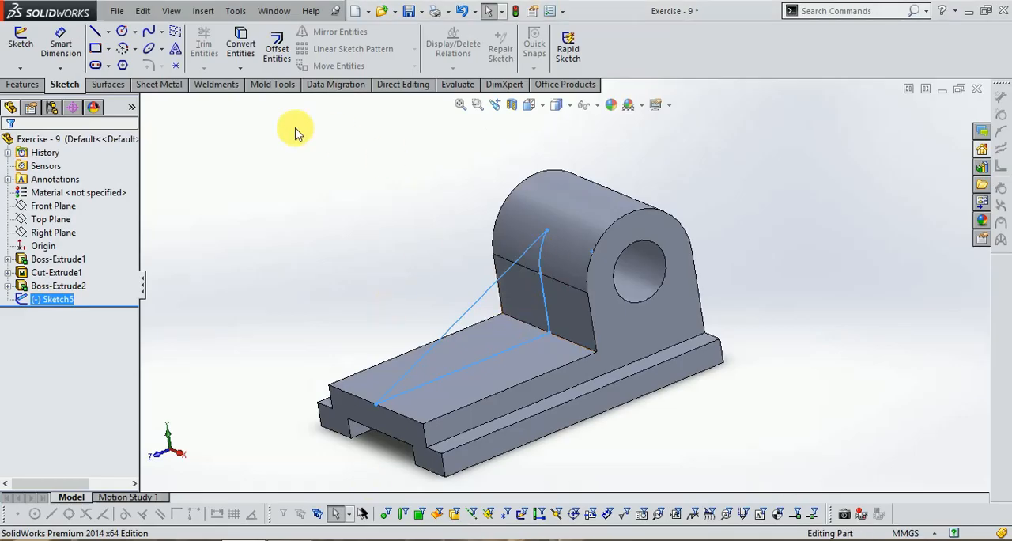
{"action": "left_click", "coordinate": [24, 84]}
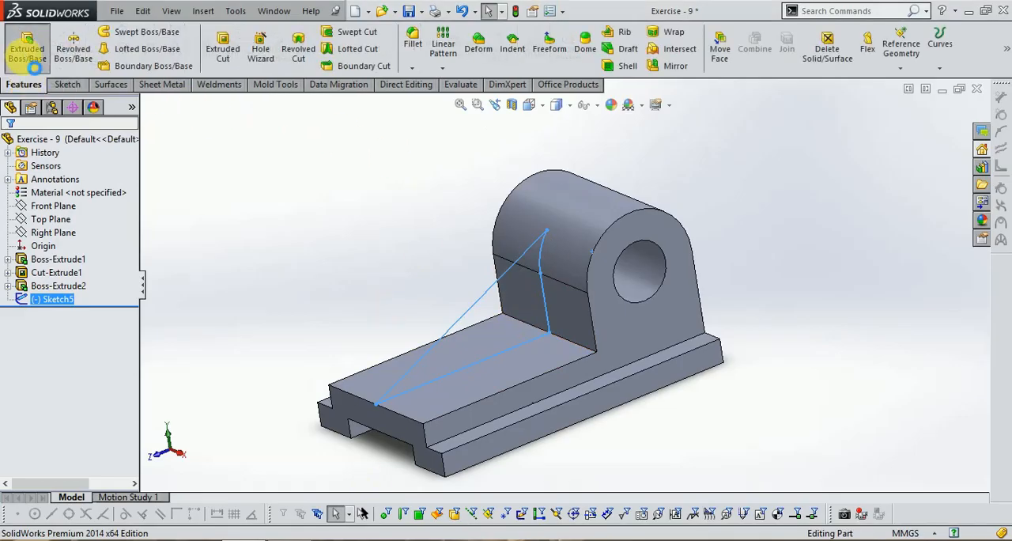
{"action": "left_click", "coordinate": [31, 66]}
{"action": "left_click", "coordinate": [257, 540]}
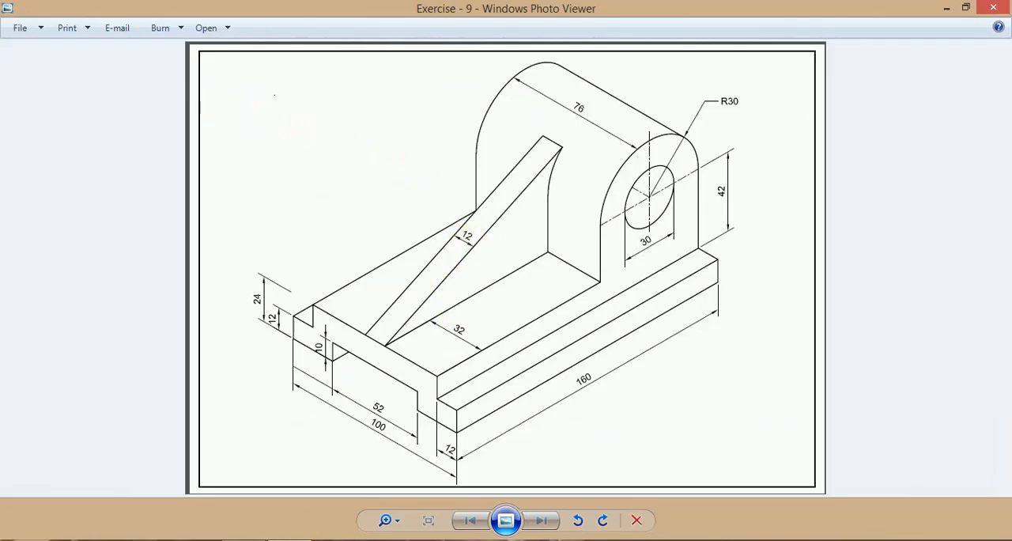
{"action": "left_click", "coordinate": [245, 540]}
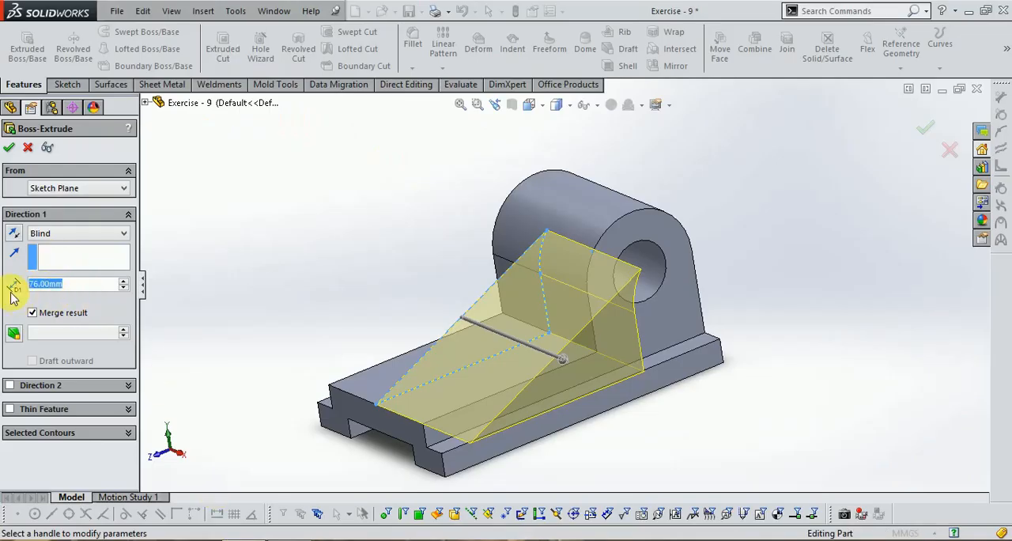
{"action": "type", "text": "12"}
{"action": "key", "text": "Return"}
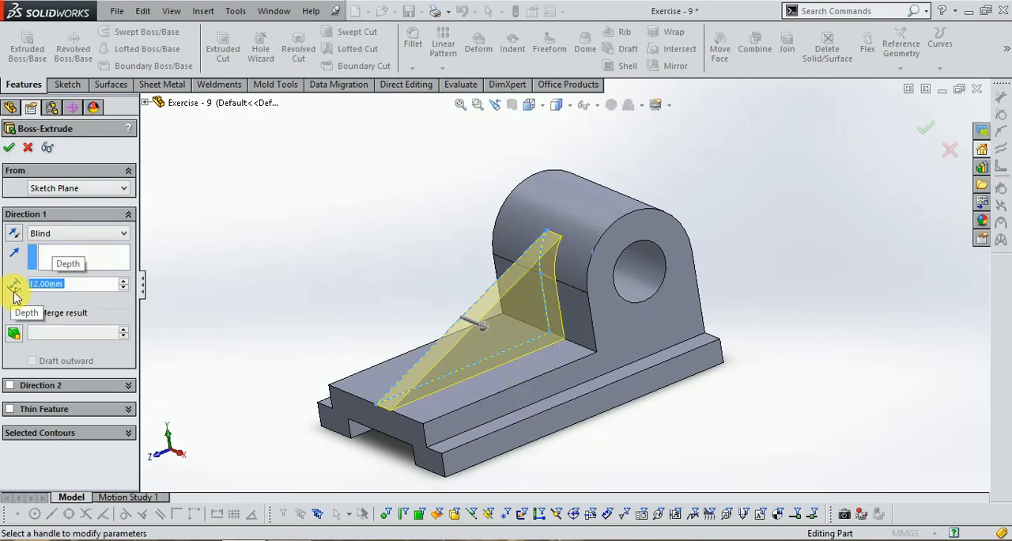
Make the rib extrusion Mid Plane, accept it, and show the finished bracket in isometric view
{"action": "left_click", "coordinate": [45, 233]}
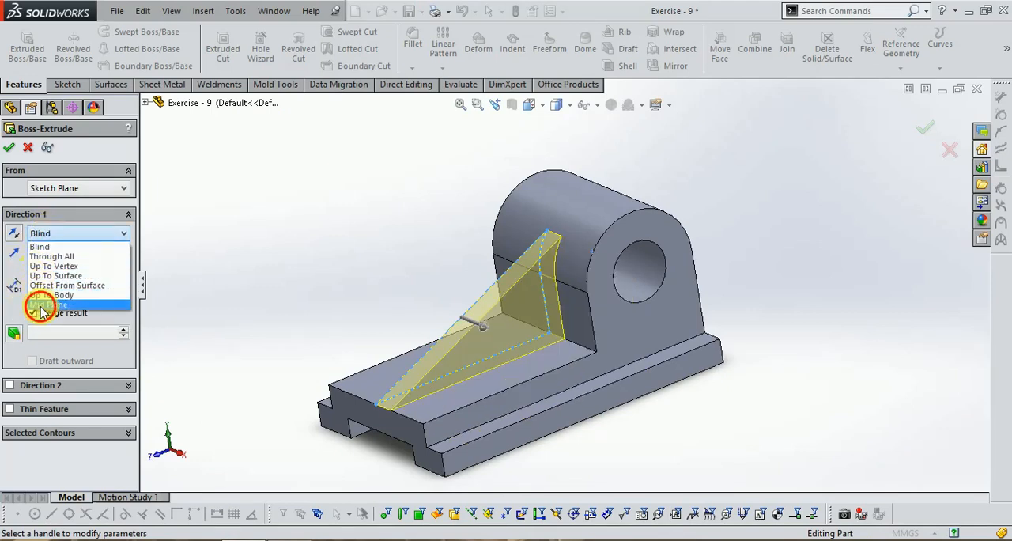
{"action": "left_click", "coordinate": [40, 311]}
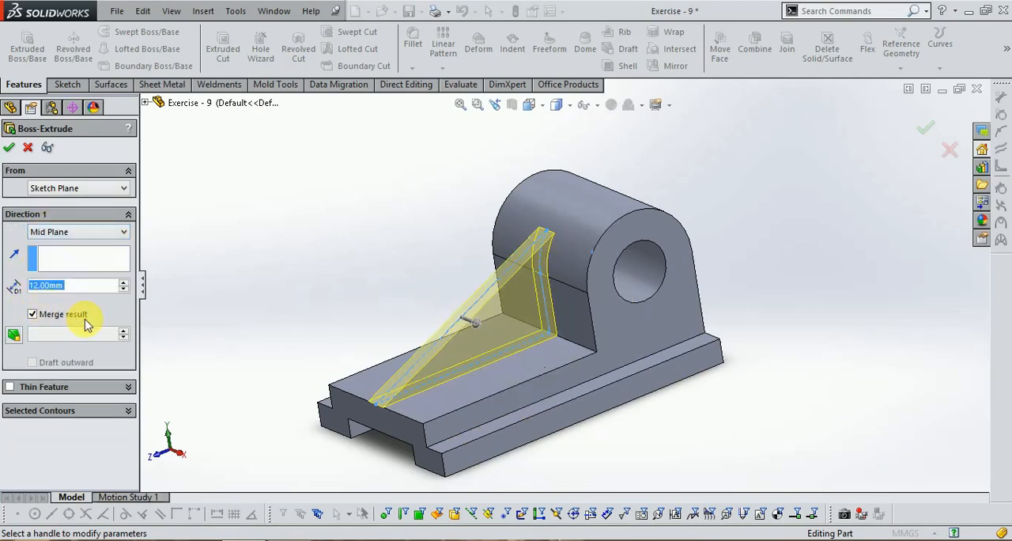
{"action": "left_click", "coordinate": [929, 129]}
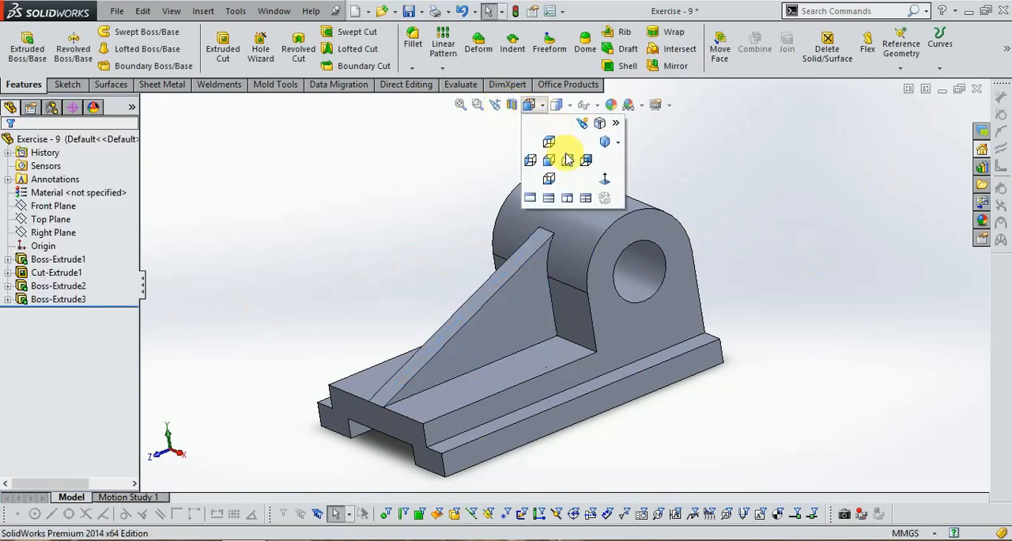
{"action": "left_click", "coordinate": [606, 141]}
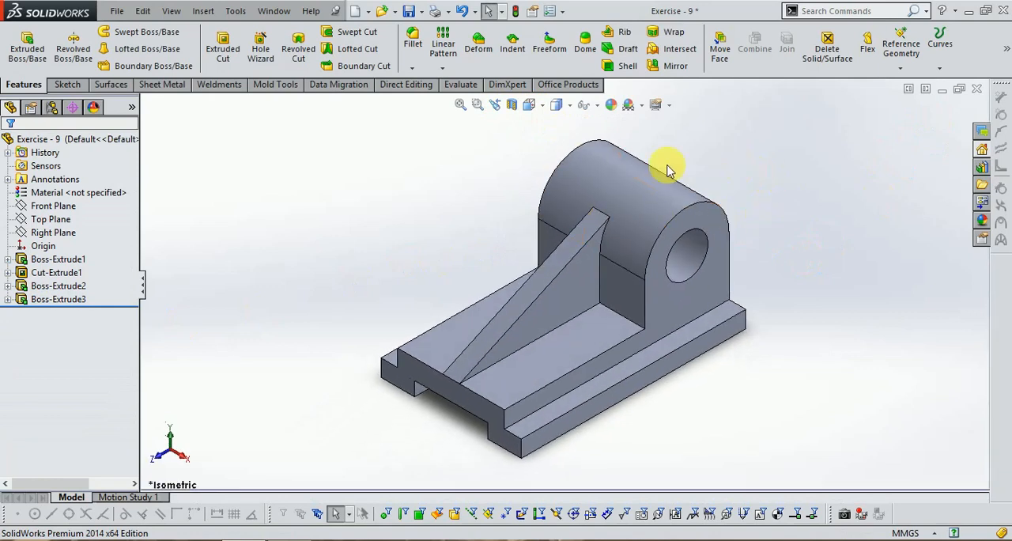
Save the finished Exercise 9 bracket part
{"action": "scroll", "coordinate": [334, 241], "scroll_direction": "up", "scroll_amount": 3}
{"action": "scroll", "coordinate": [703, 247], "scroll_direction": "down", "scroll_amount": 3}
{"action": "scroll", "coordinate": [433, 389], "scroll_direction": "up", "scroll_amount": 1}
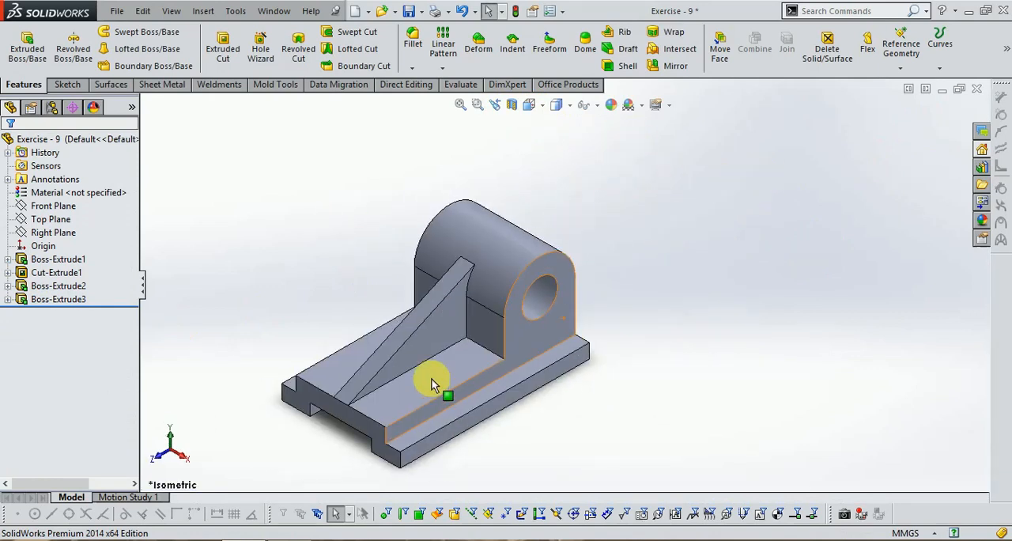
{"action": "scroll", "coordinate": [447, 389], "scroll_direction": "down", "scroll_amount": 2}
{"action": "scroll", "coordinate": [484, 387], "scroll_direction": "up", "scroll_amount": 2}
{"action": "scroll", "coordinate": [553, 170], "scroll_direction": "down", "scroll_amount": 1}
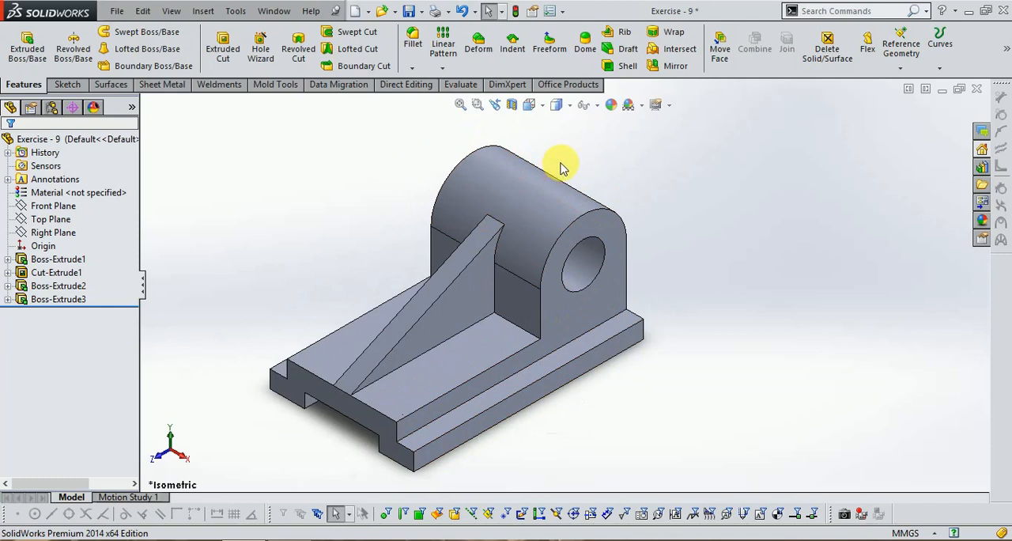
{"action": "key", "text": "ctrl+s"}
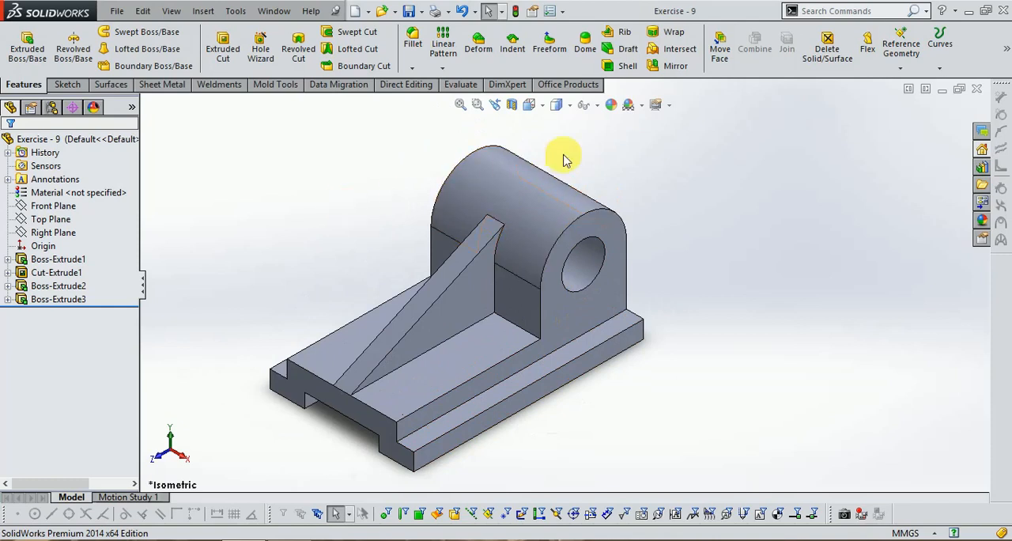
Edit the appearance, replacing the whole-part selection with the bracket's visible faces, and colour them light yellow from the standard palette
{"action": "left_click", "coordinate": [613, 115]}
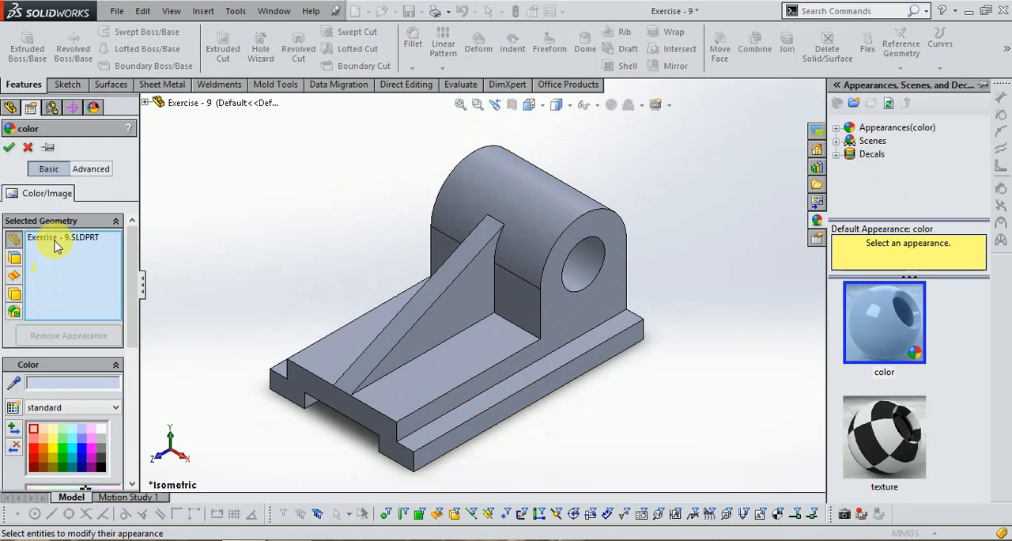
{"action": "right_click", "coordinate": [56, 245]}
{"action": "left_click", "coordinate": [92, 261]}
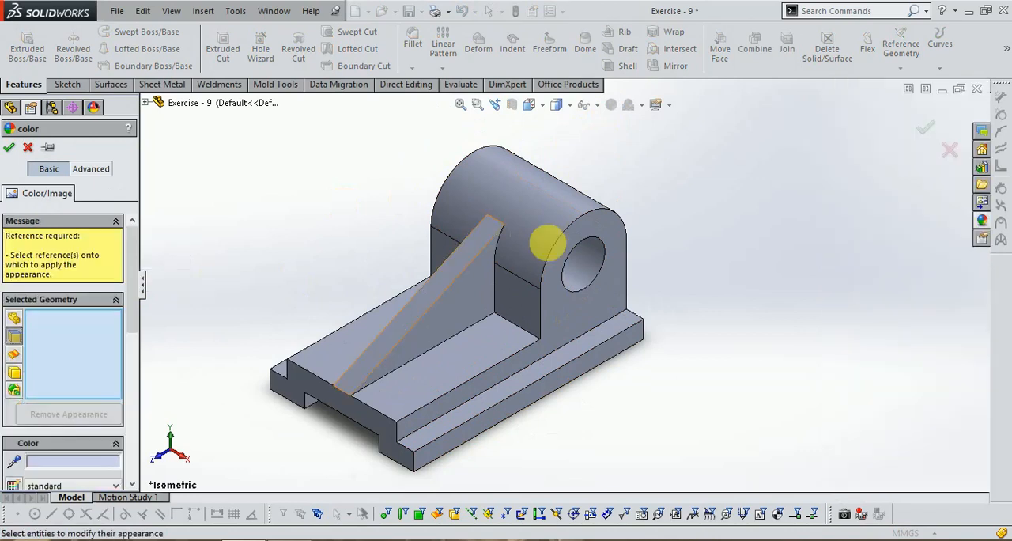
{"action": "left_click_drag", "start_coordinate": [340, 171], "coordinate": [688, 437]}
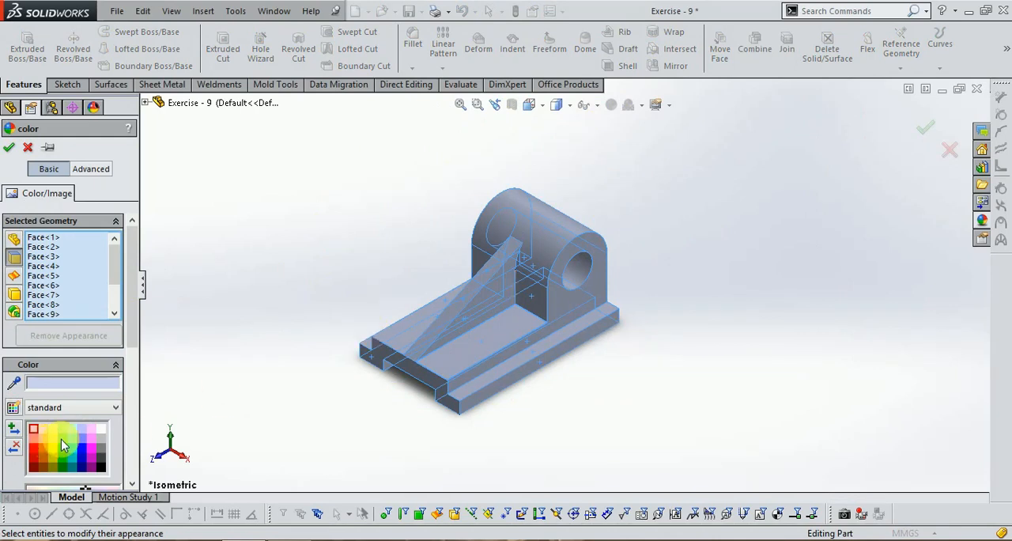
{"action": "left_click", "coordinate": [63, 445]}
{"action": "left_click", "coordinate": [52, 445]}
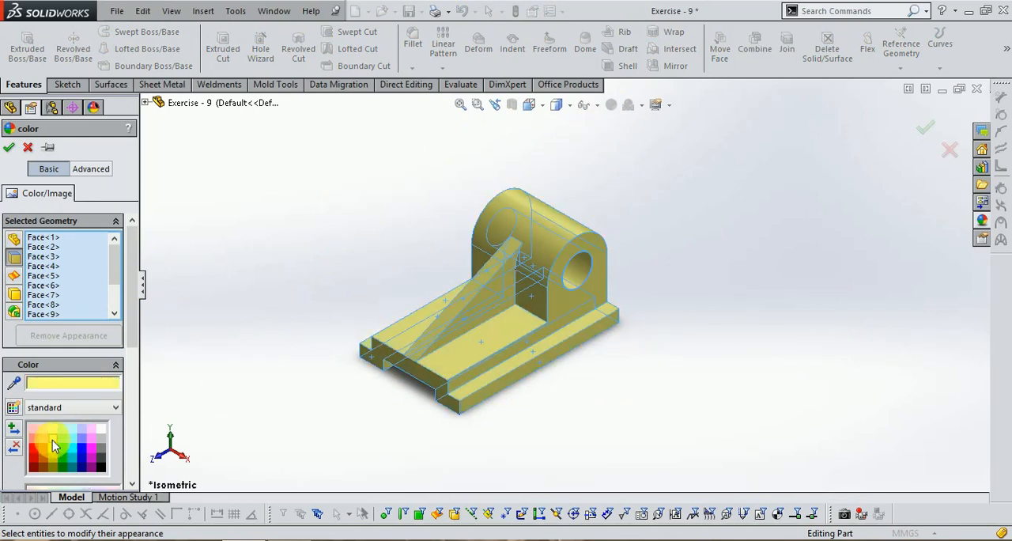
Add the uncoloured side faces of the rib, upright and stepped base, plus the bottom channel's side wall, to the yellow appearance selection
{"action": "middle_click_drag", "start_coordinate": [537, 327], "coordinate": [614, 293]}
{"action": "middle_click_drag", "start_coordinate": [493, 389], "coordinate": [496, 326]}
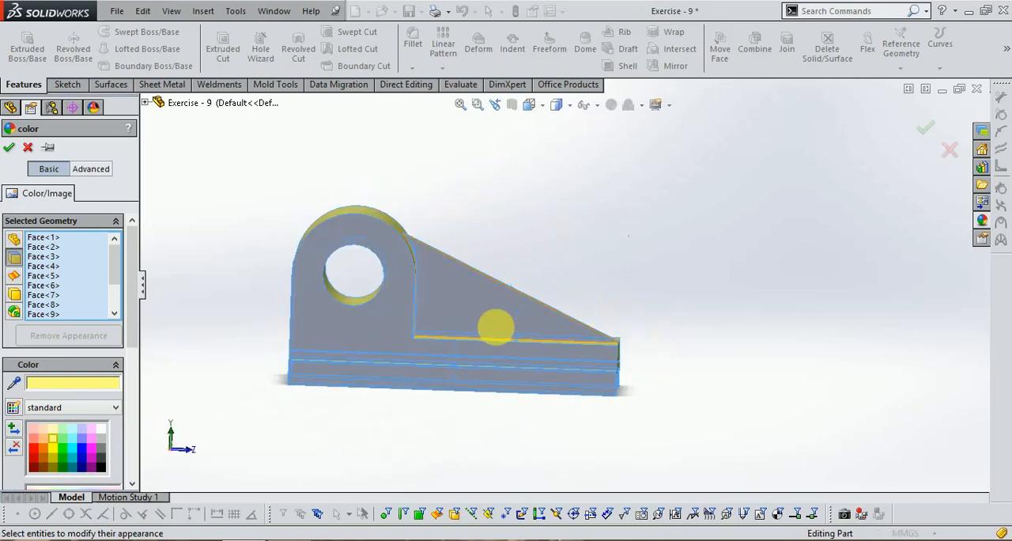
{"action": "left_click", "coordinate": [448, 306]}
{"action": "left_click", "coordinate": [362, 336]}
{"action": "left_click", "coordinate": [445, 401]}
{"action": "left_click", "coordinate": [452, 384]}
{"action": "mouse_move", "coordinate": [606, 380]}
{"action": "middle_mouse_down"}
{"action": "mouse_move", "coordinate": [660, 384]}
{"action": "mouse_move", "coordinate": [614, 377]}
{"action": "middle_mouse_up"}
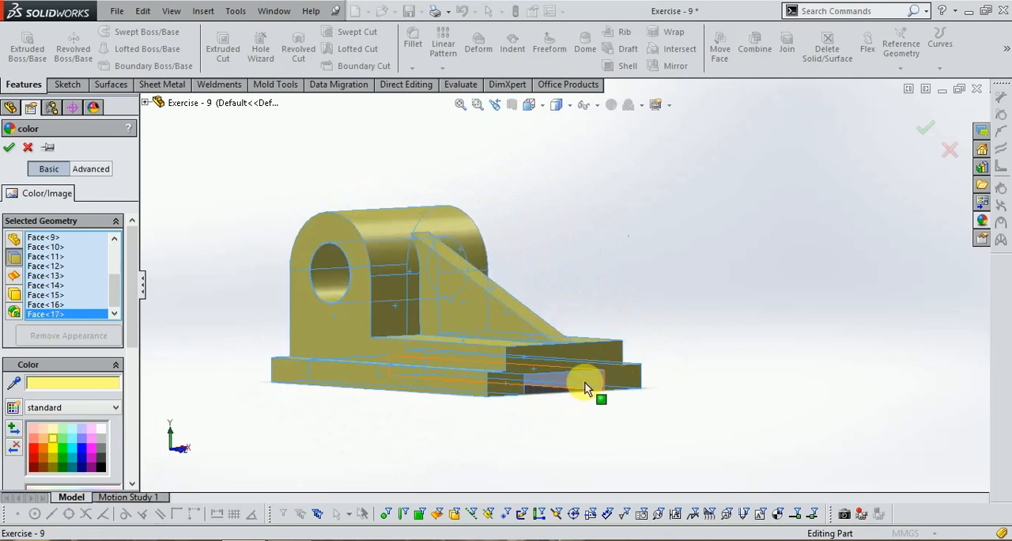
{"action": "left_click", "coordinate": [585, 388]}
Add the bracket's remaining underside and rear faces to the yellow appearance selection and apply the colour
{"action": "middle_click_drag", "start_coordinate": [773, 384], "coordinate": [529, 363]}
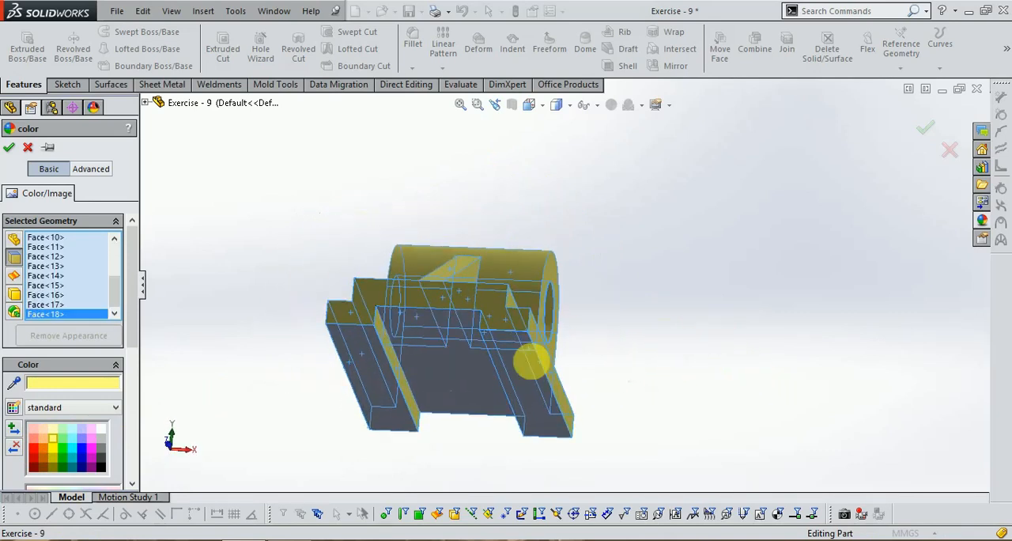
{"action": "left_click", "coordinate": [603, 405]}
{"action": "mouse_move", "coordinate": [604, 404]}
{"action": "middle_mouse_down"}
{"action": "mouse_move", "coordinate": [714, 344]}
{"action": "mouse_move", "coordinate": [664, 398]}
{"action": "mouse_move", "coordinate": [596, 401]}
{"action": "mouse_move", "coordinate": [591, 392]}
{"action": "middle_mouse_up"}
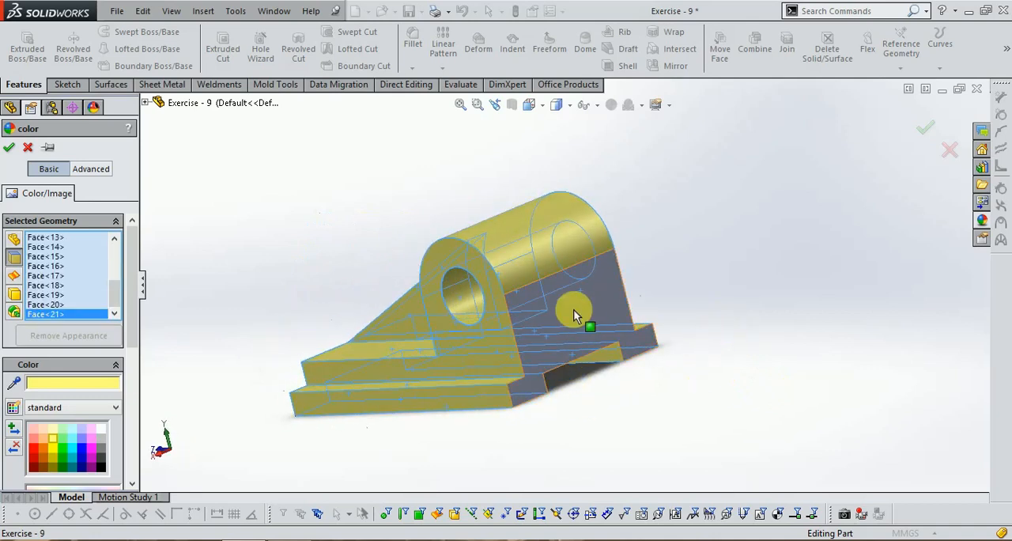
{"action": "left_click", "coordinate": [582, 311]}
{"action": "middle_click_drag", "start_coordinate": [582, 310], "coordinate": [882, 339]}
{"action": "key", "text": "f"}
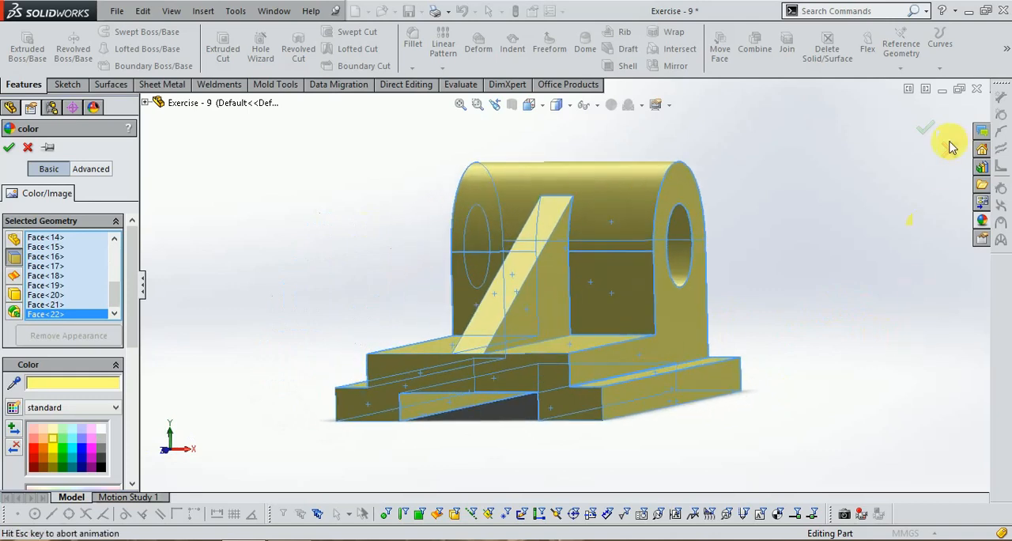
{"action": "left_click", "coordinate": [927, 130]}
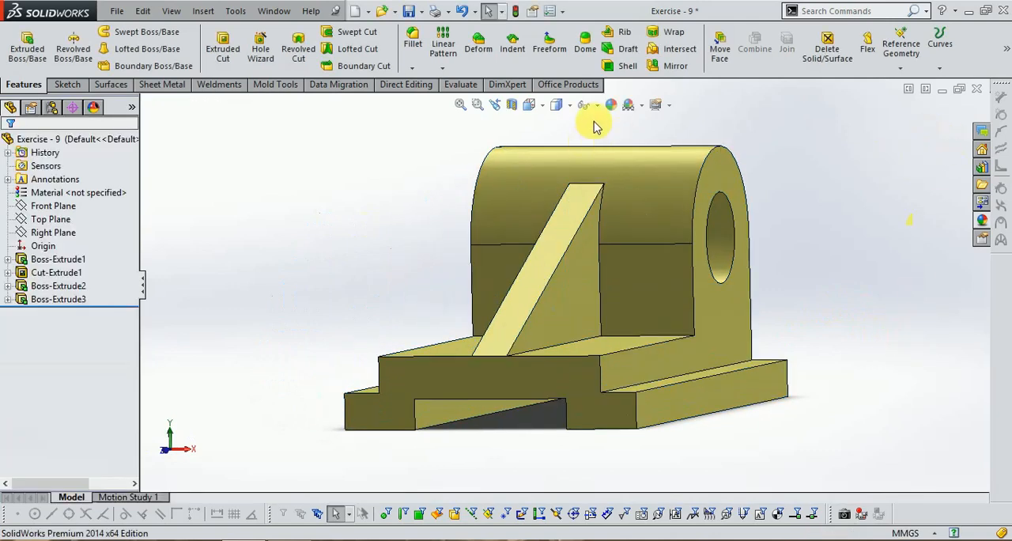
Show the yellow bracket in isometric view
{"action": "left_click", "coordinate": [557, 115]}
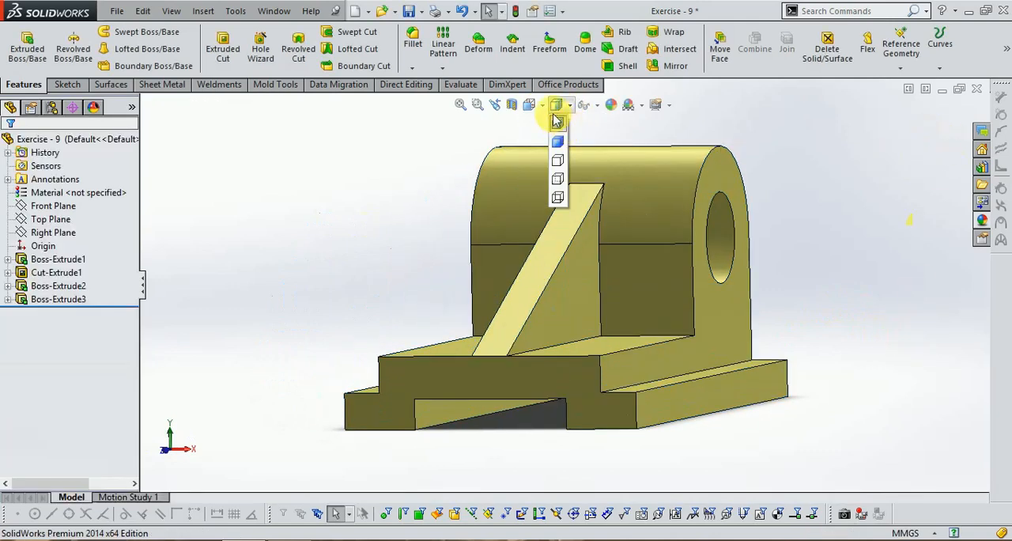
{"action": "mouse_move", "coordinate": [537, 109]}
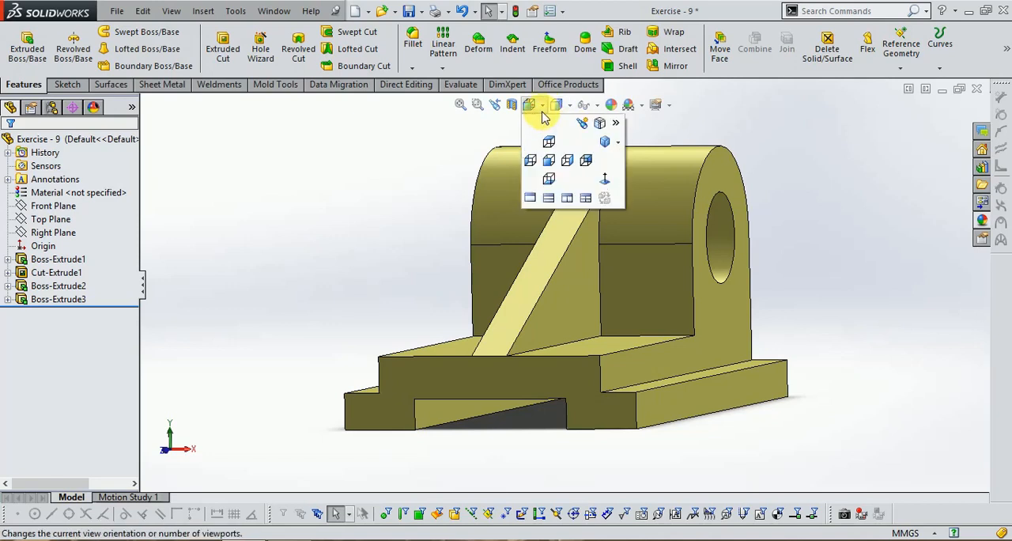
{"action": "left_click", "coordinate": [598, 147]}
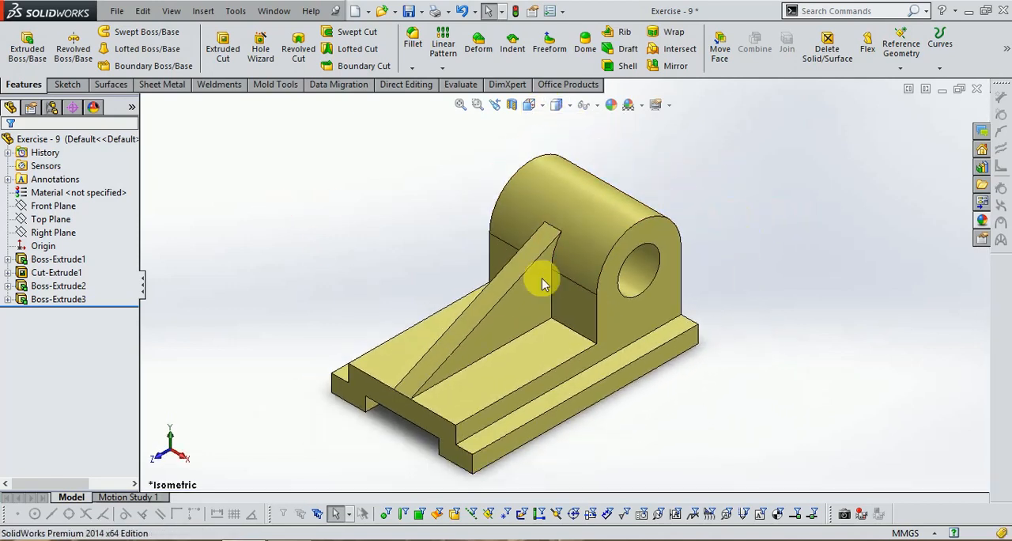
{"action": "scroll", "coordinate": [874, 255], "scroll_direction": "down", "scroll_amount": 1}
{"action": "scroll", "coordinate": [553, 249], "scroll_direction": "up", "scroll_amount": 1}
{"action": "scroll", "coordinate": [608, 293], "scroll_direction": "down", "scroll_amount": 2}
{"action": "scroll", "coordinate": [584, 273], "scroll_direction": "up", "scroll_amount": 1}
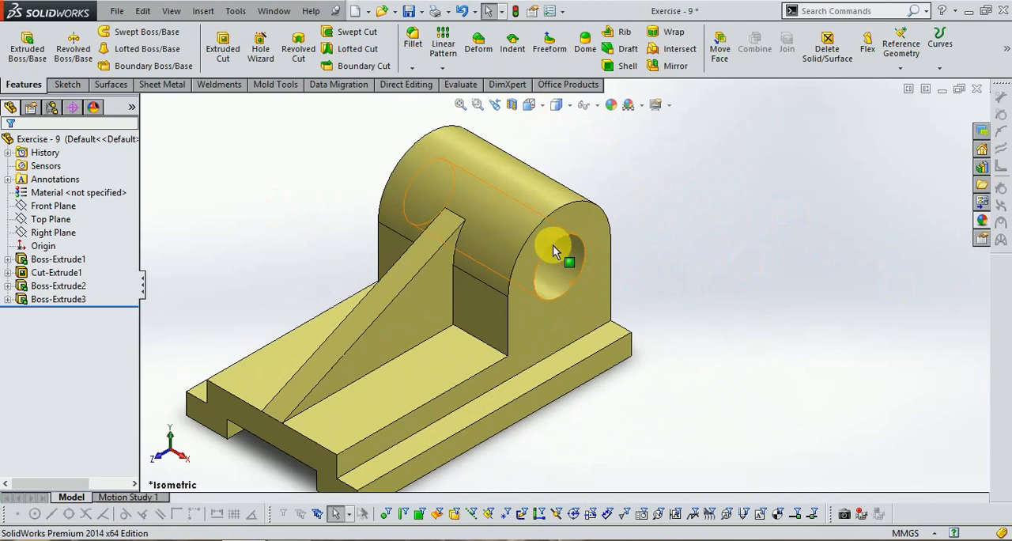
{"action": "scroll", "coordinate": [522, 329], "scroll_direction": "up", "scroll_amount": 2}
{"action": "scroll", "coordinate": [525, 334], "scroll_direction": "down", "scroll_amount": 2}
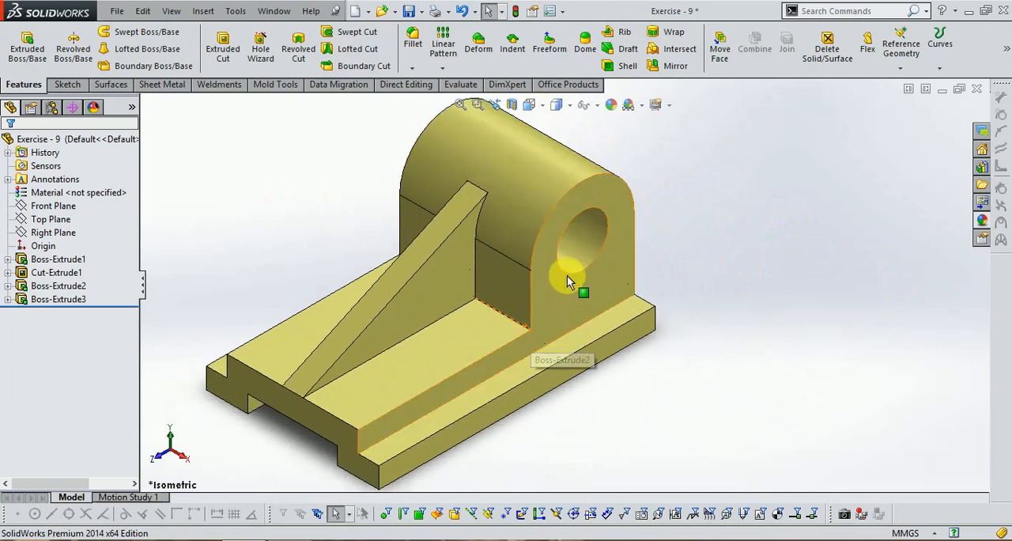
{"action": "scroll", "coordinate": [621, 221], "scroll_direction": "up", "scroll_amount": 1}
{"action": "scroll", "coordinate": [644, 204], "scroll_direction": "down", "scroll_amount": 1}
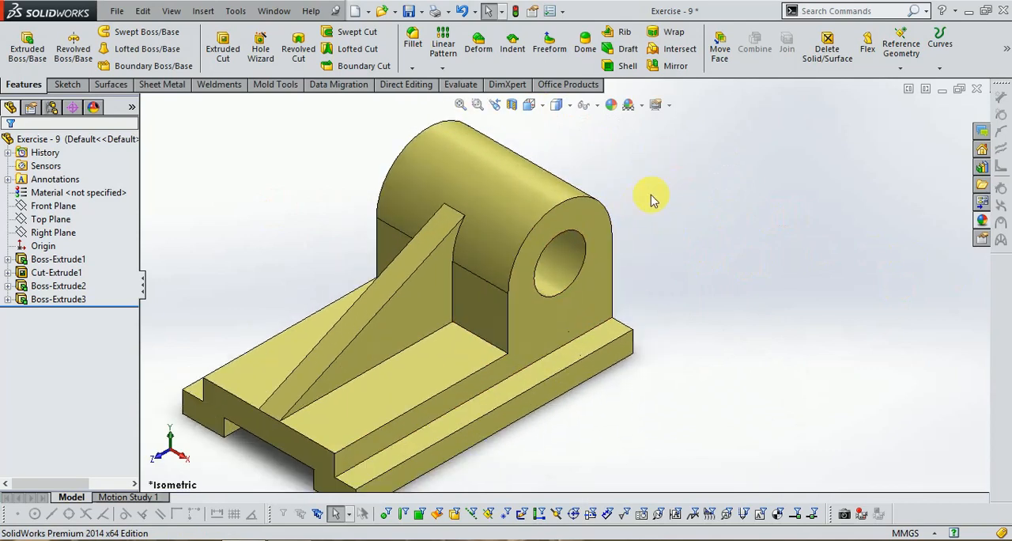
{"action": "scroll", "coordinate": [645, 194], "scroll_direction": "up", "scroll_amount": 1}
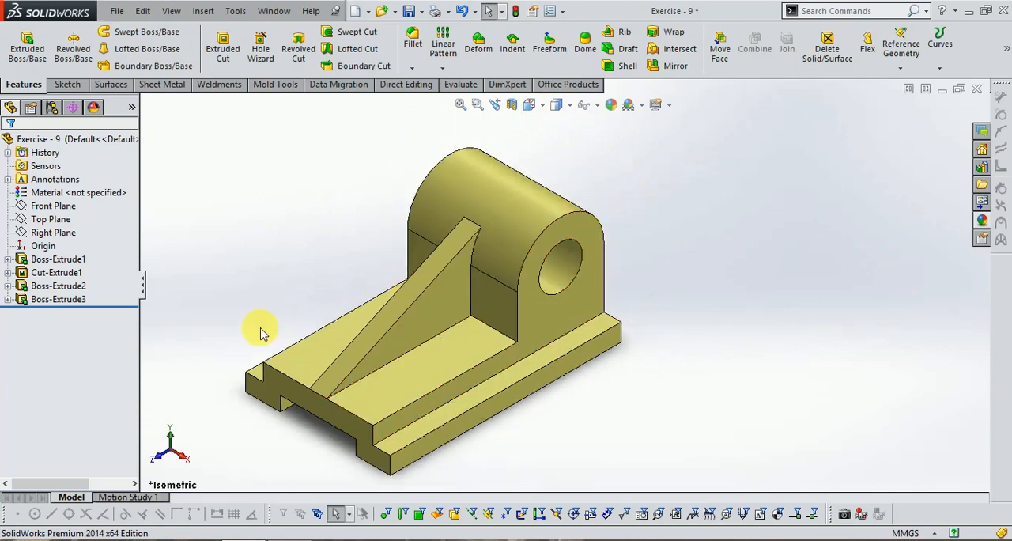
{"action": "scroll", "coordinate": [265, 332], "scroll_direction": "down", "scroll_amount": 1}
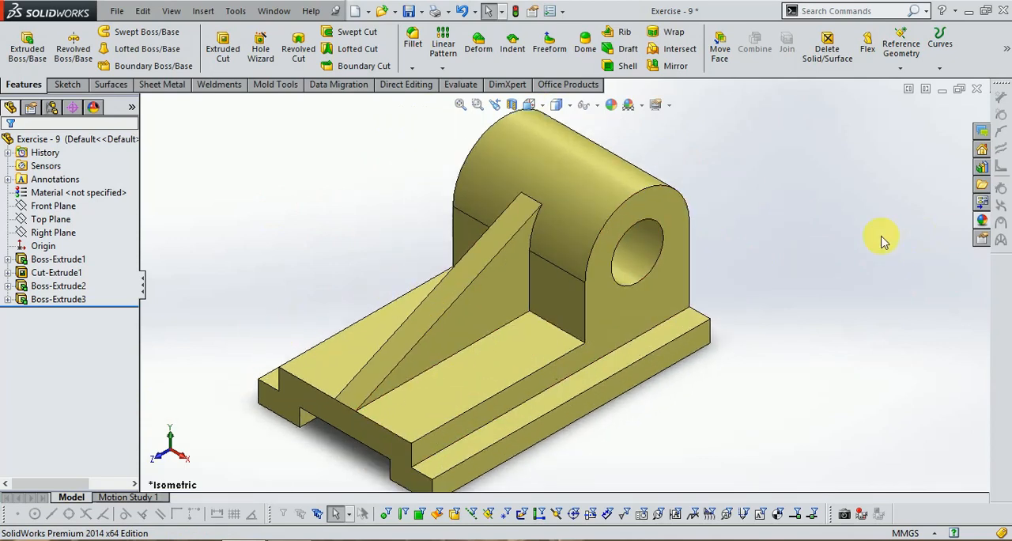